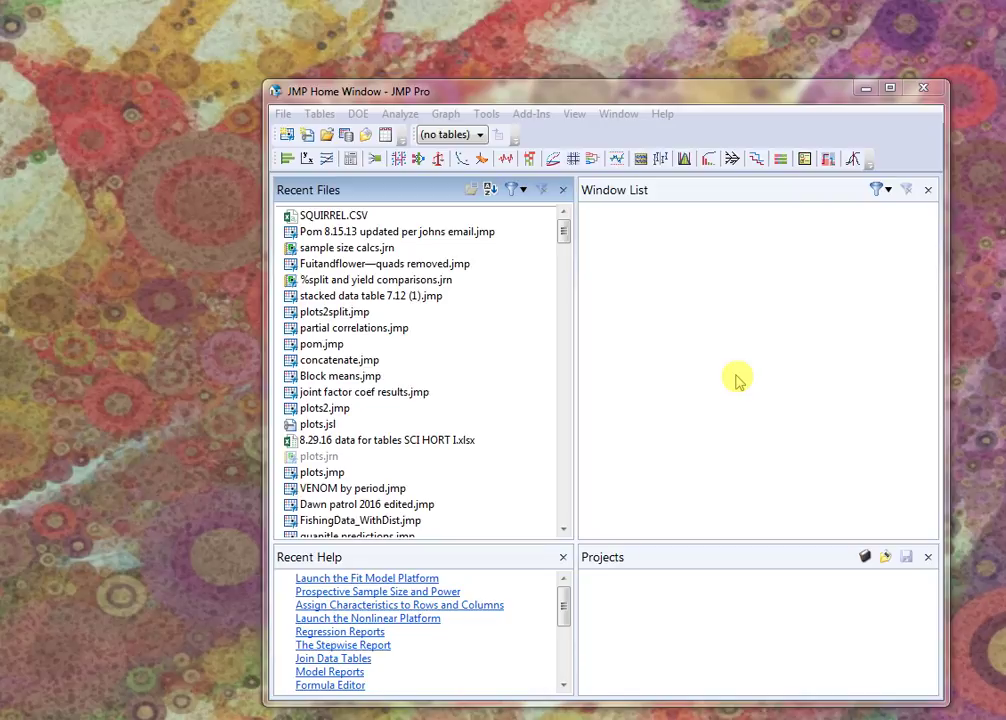
- Open SQUIRREL.CSV from Recent Files and bring its 18-row table fully into view
{"action": "left_click", "coordinate": [332, 217]}
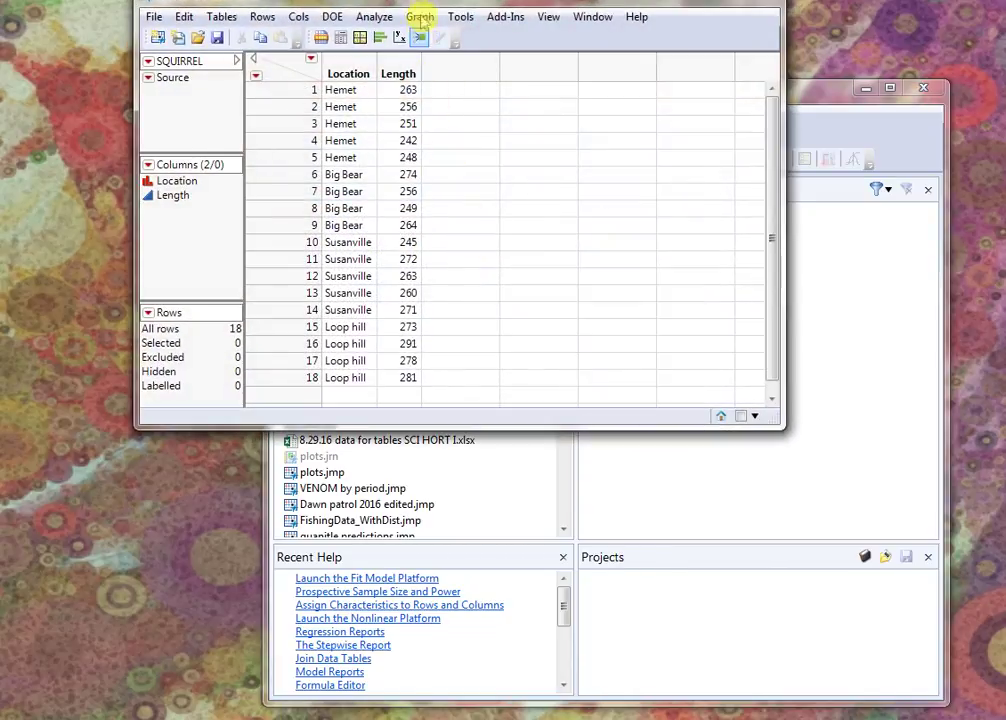
{"action": "left_click_drag", "start_coordinate": [418, 2], "coordinate": [369, 66]}
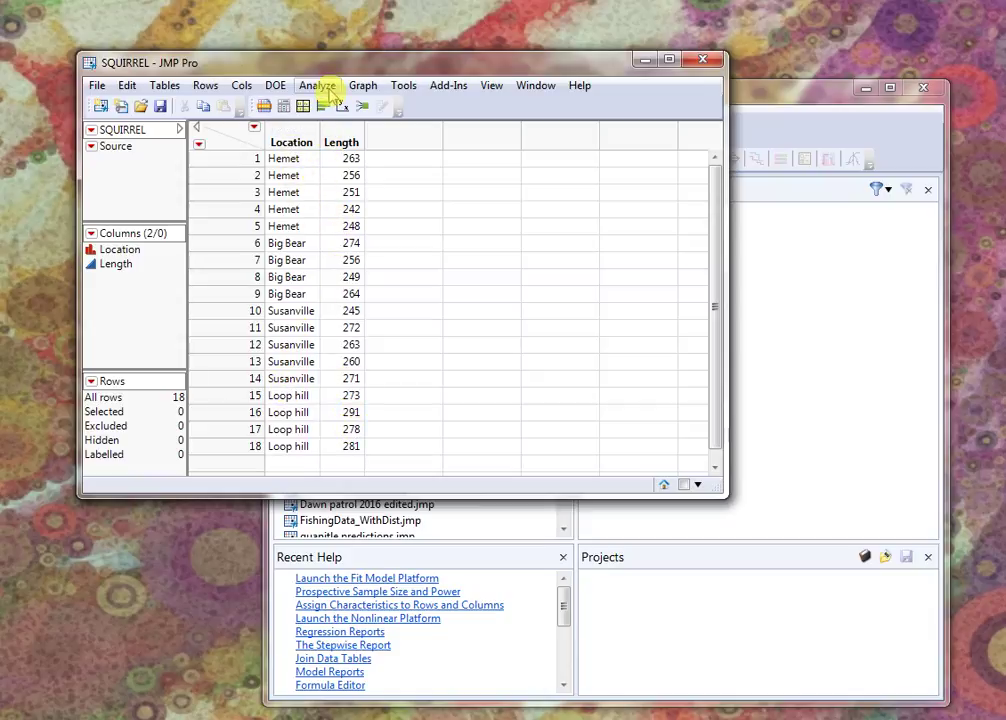
{"action": "left_click", "coordinate": [363, 87]}
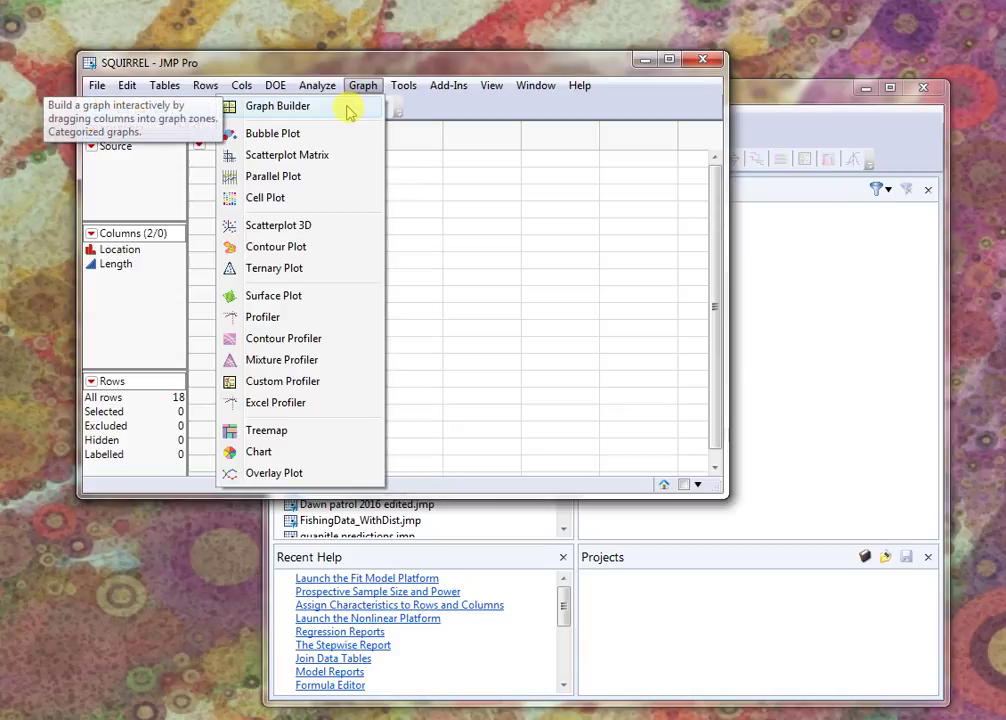
- In Graph Builder, put Length on Y and Location on X, show box plots, and finish with Done
{"action": "left_click", "coordinate": [349, 113]}
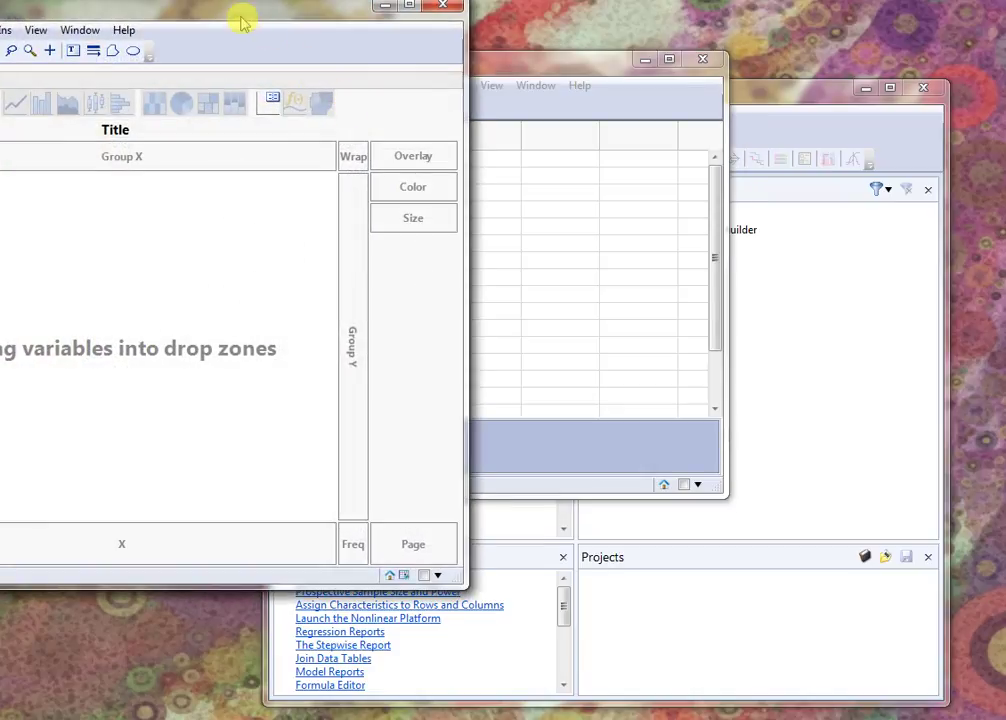
{"action": "left_click_drag", "start_coordinate": [242, 18], "coordinate": [644, 82]}
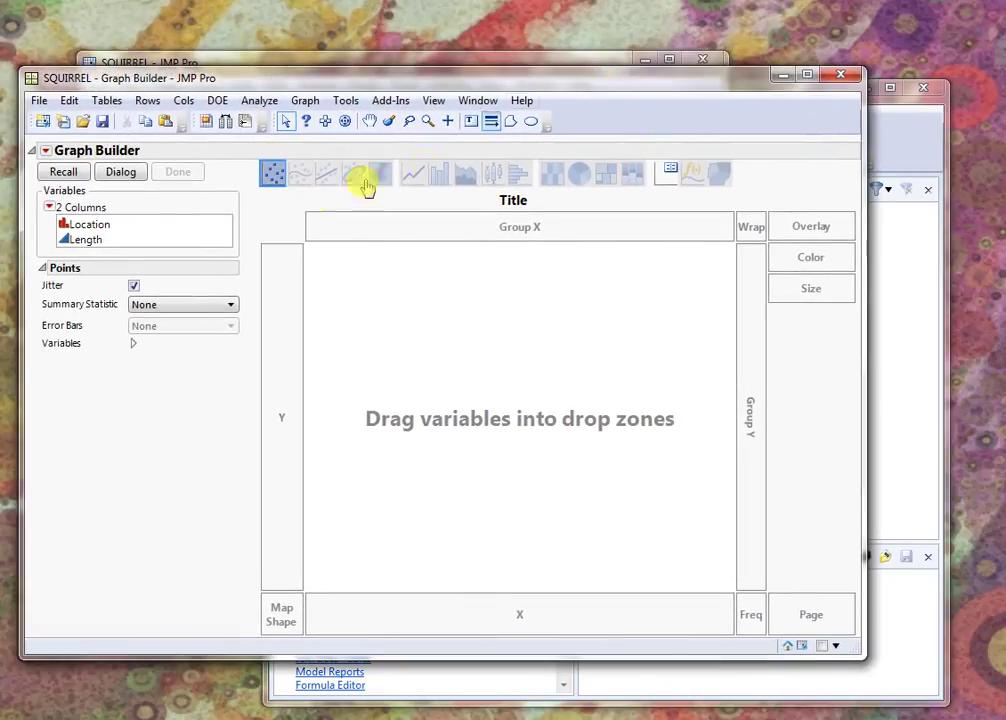
{"action": "left_click_drag", "start_coordinate": [132, 245], "coordinate": [279, 292]}
{"action": "left_click_drag", "start_coordinate": [134, 230], "coordinate": [482, 619]}
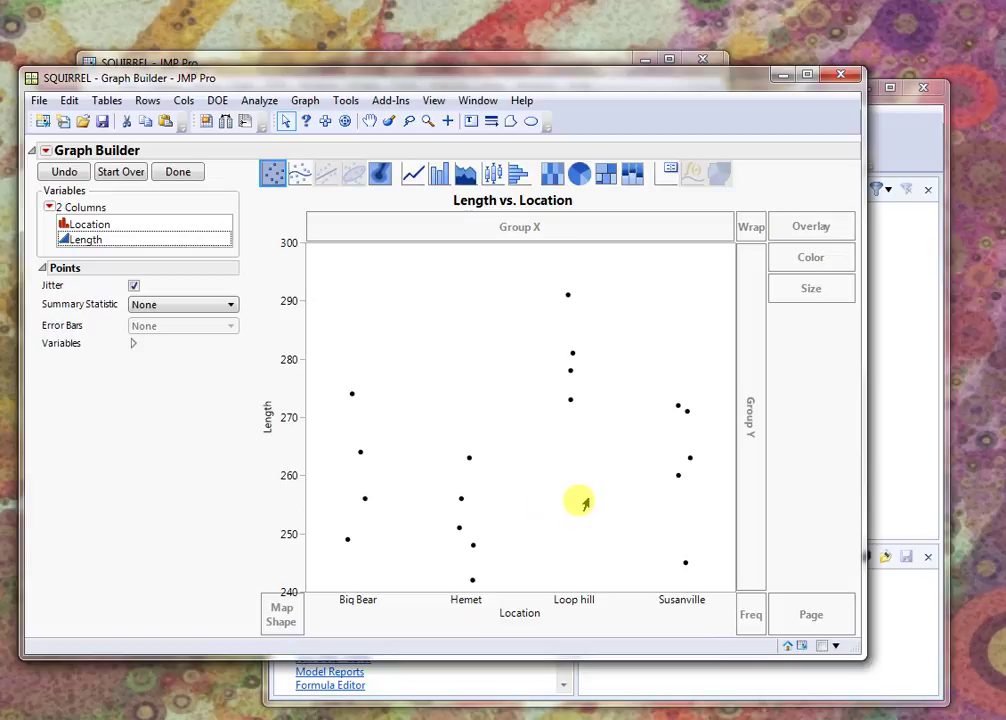
{"action": "left_click", "coordinate": [494, 175]}
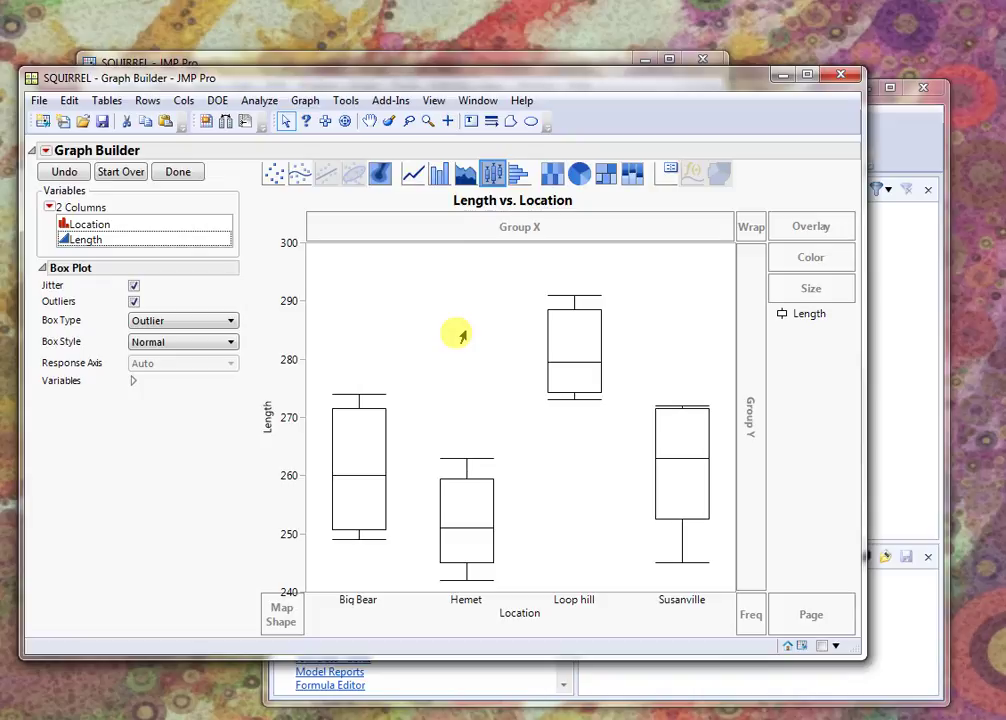
{"action": "left_click", "coordinate": [200, 175]}
{"action": "left_click_drag", "start_coordinate": [226, 58], "coordinate": [453, 75]}
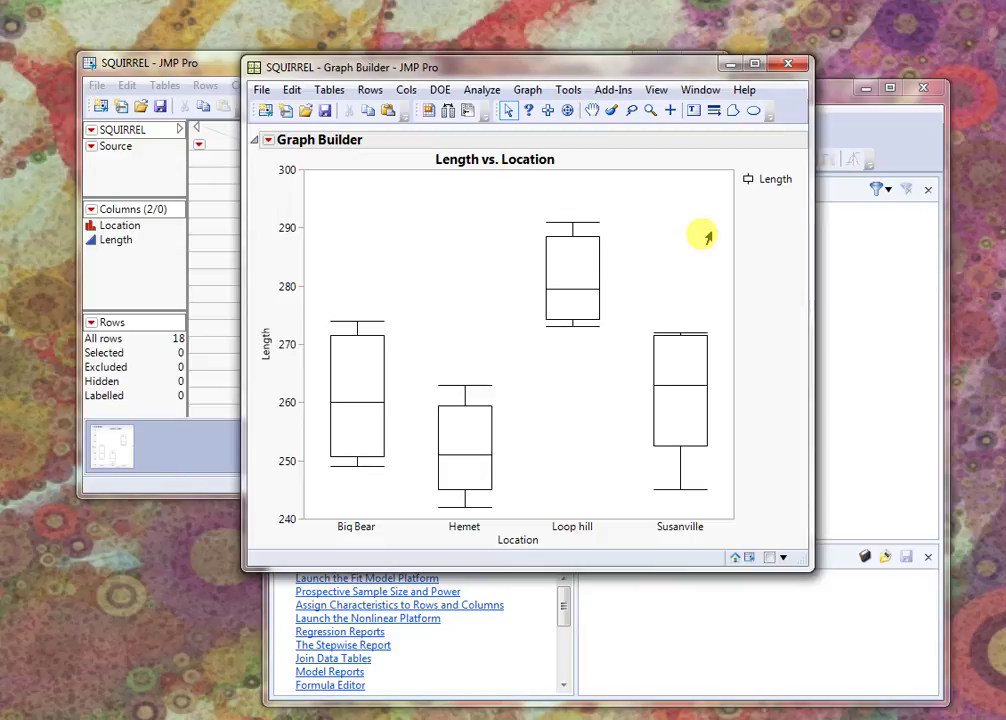
- Use the Graph Builder red-triangle Script > Save Script to Data Table command for the box plot
{"action": "left_click", "coordinate": [268, 146]}
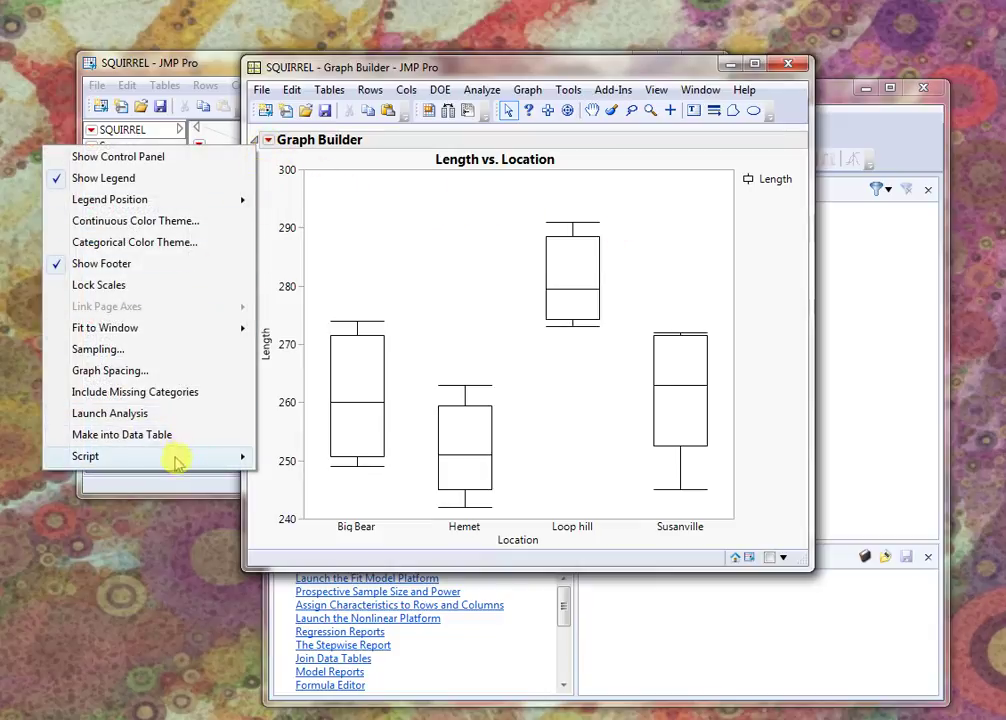
{"action": "mouse_move", "coordinate": [175, 462]}
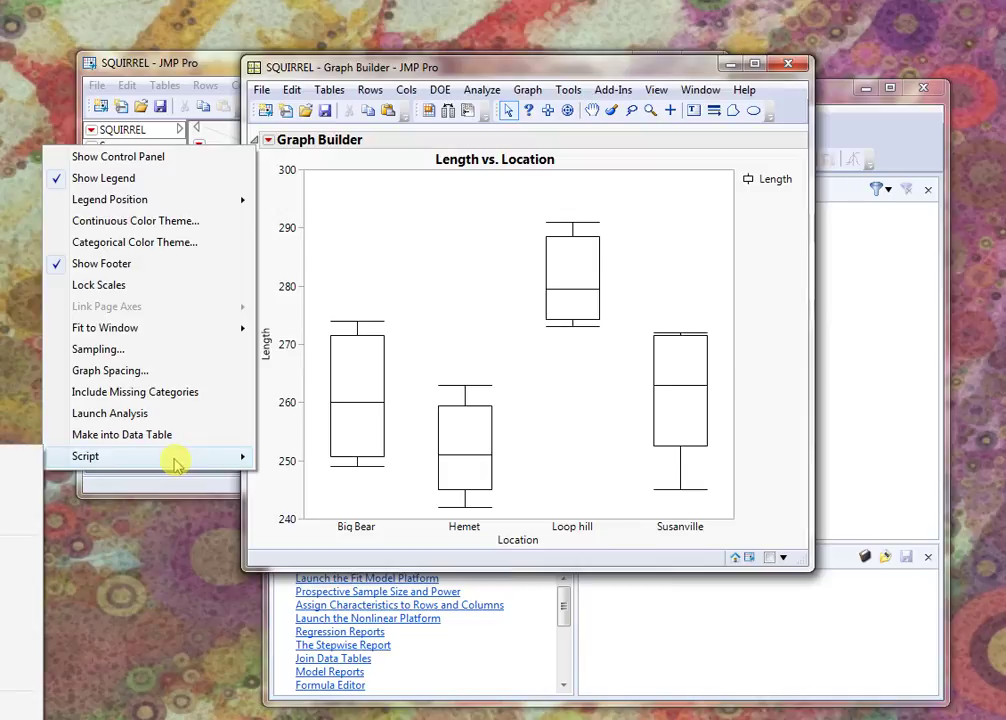
{"action": "left_click", "coordinate": [398, 64]}
{"action": "left_click_drag", "start_coordinate": [430, 75], "coordinate": [614, 128]}
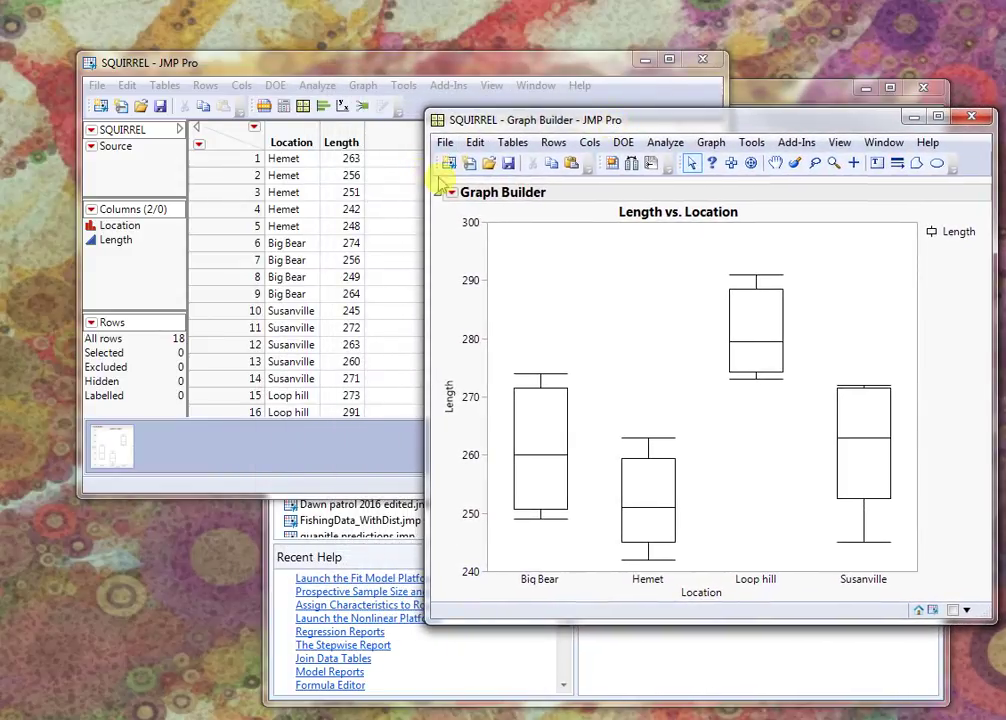
{"action": "left_click", "coordinate": [453, 193]}
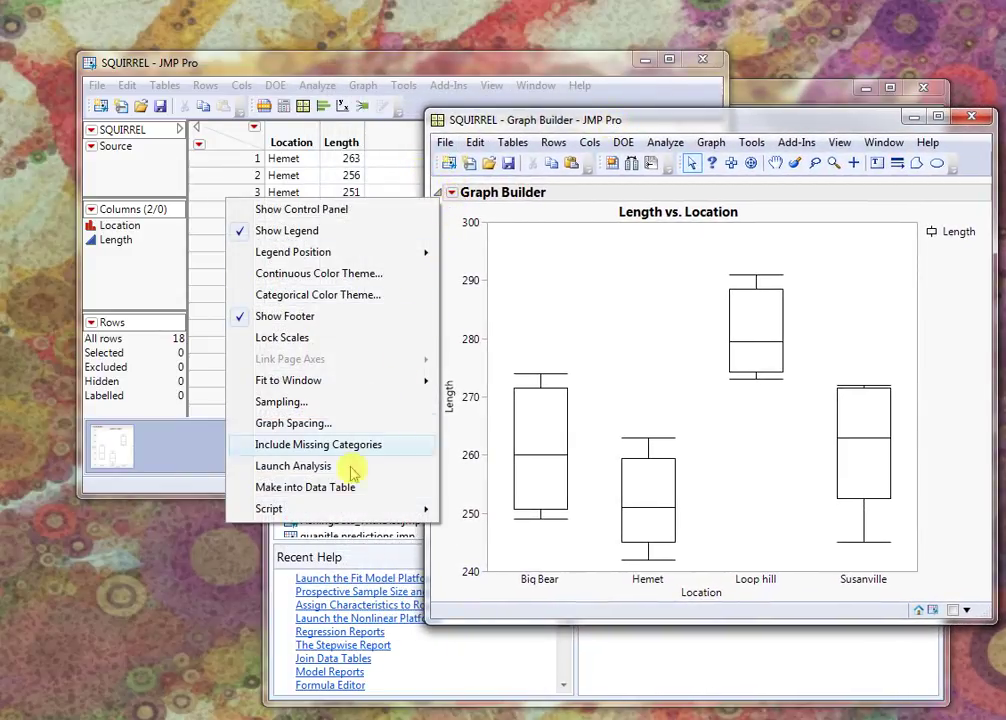
{"action": "mouse_move", "coordinate": [338, 512]}
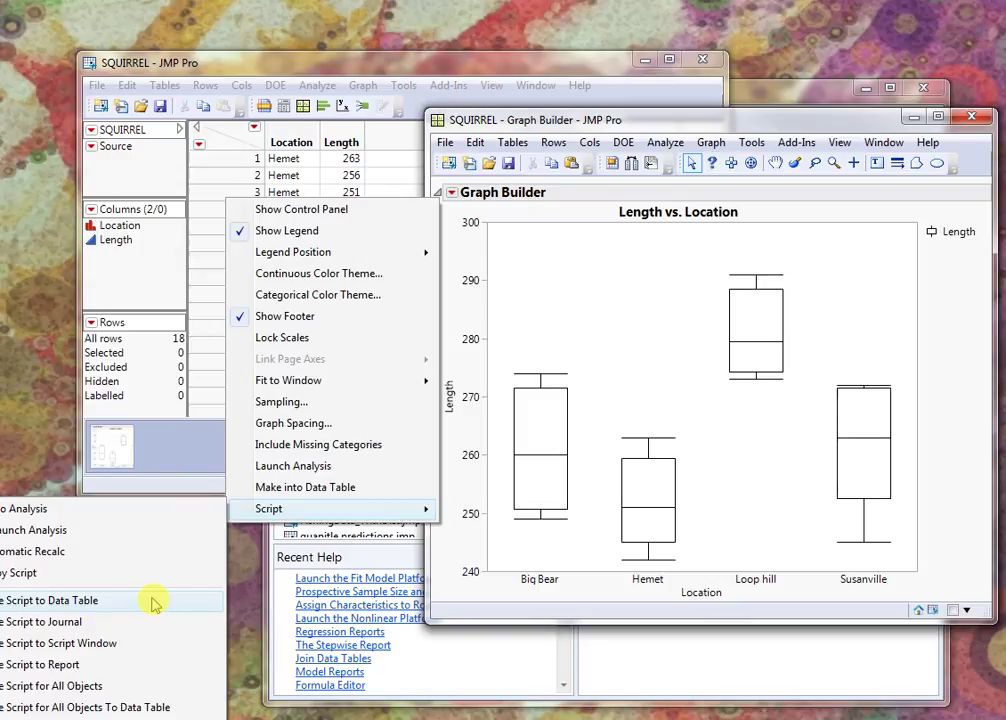
{"action": "left_click", "coordinate": [155, 603]}
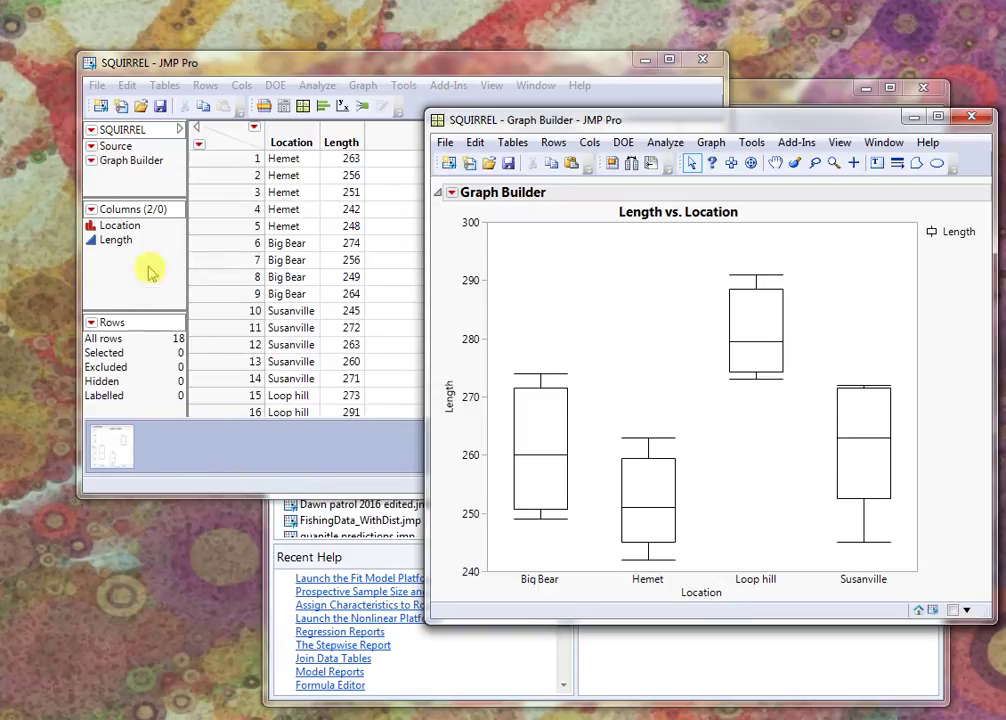
- Close the Graph Builder window and run the saved Graph Builder script from the table panel
{"action": "left_click", "coordinate": [250, 64]}
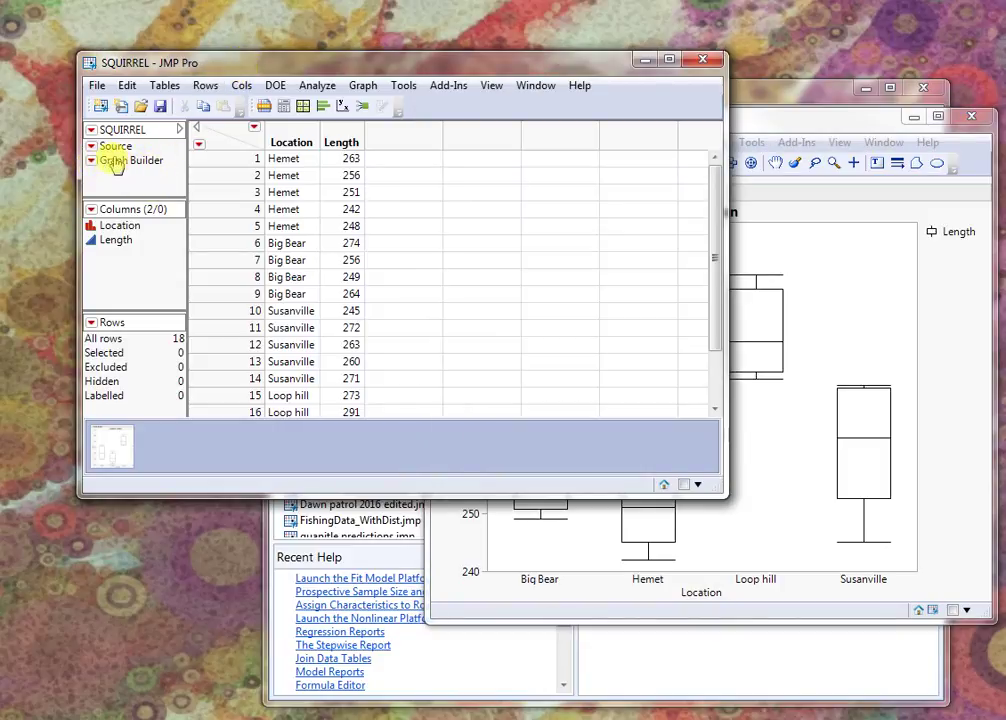
{"action": "left_click", "coordinate": [973, 118]}
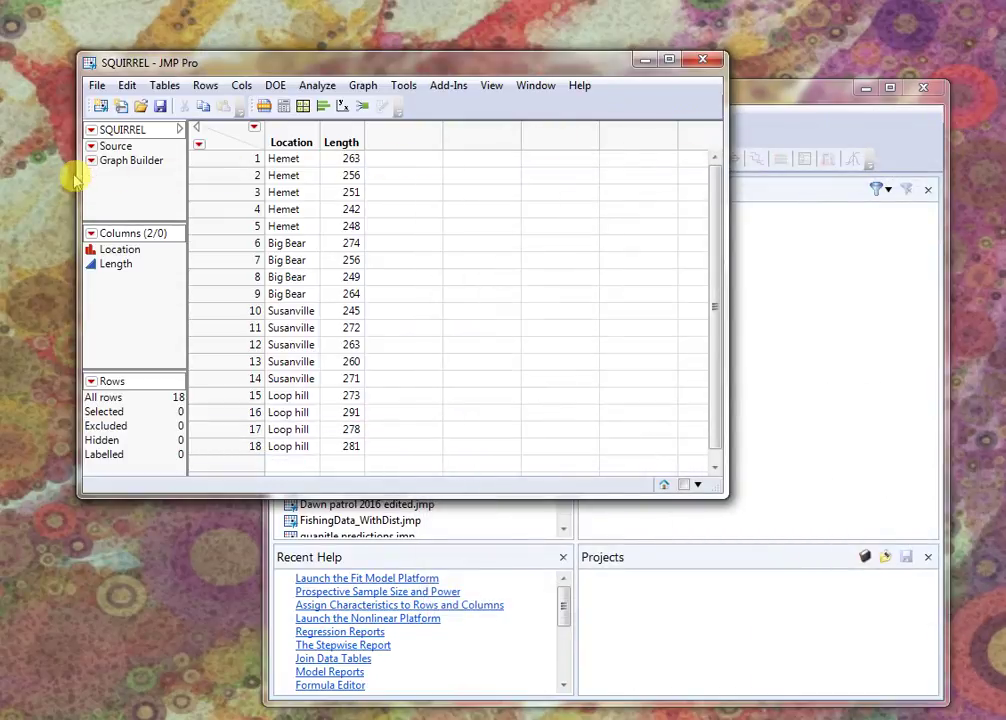
{"action": "left_click", "coordinate": [91, 162]}
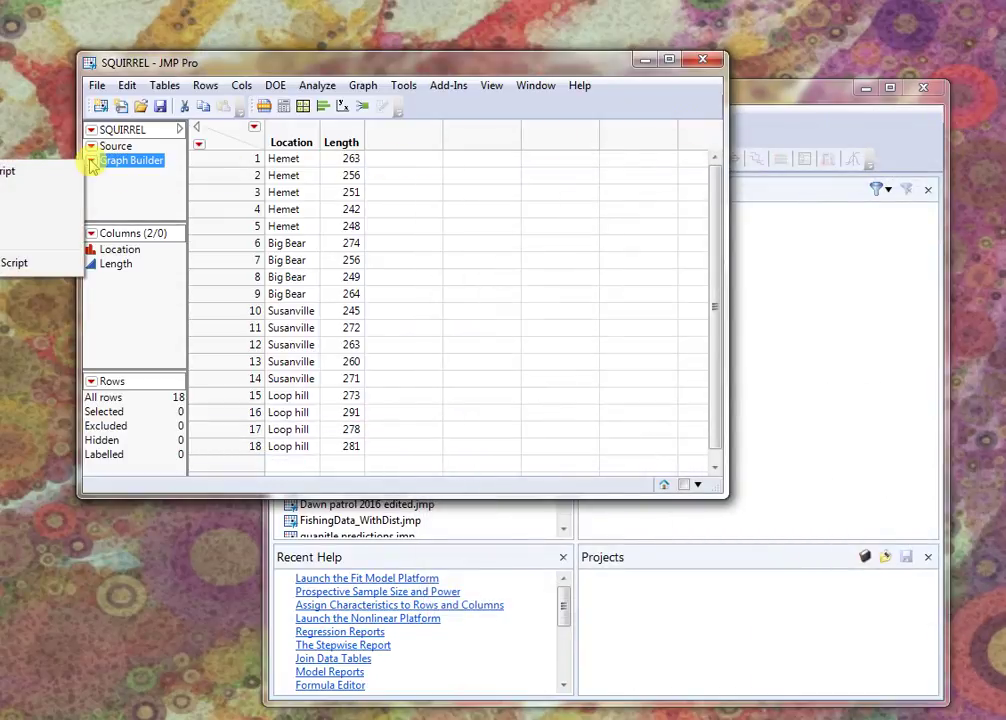
{"action": "left_click", "coordinate": [47, 174]}
{"action": "left_click_drag", "start_coordinate": [406, 16], "coordinate": [474, 103]}
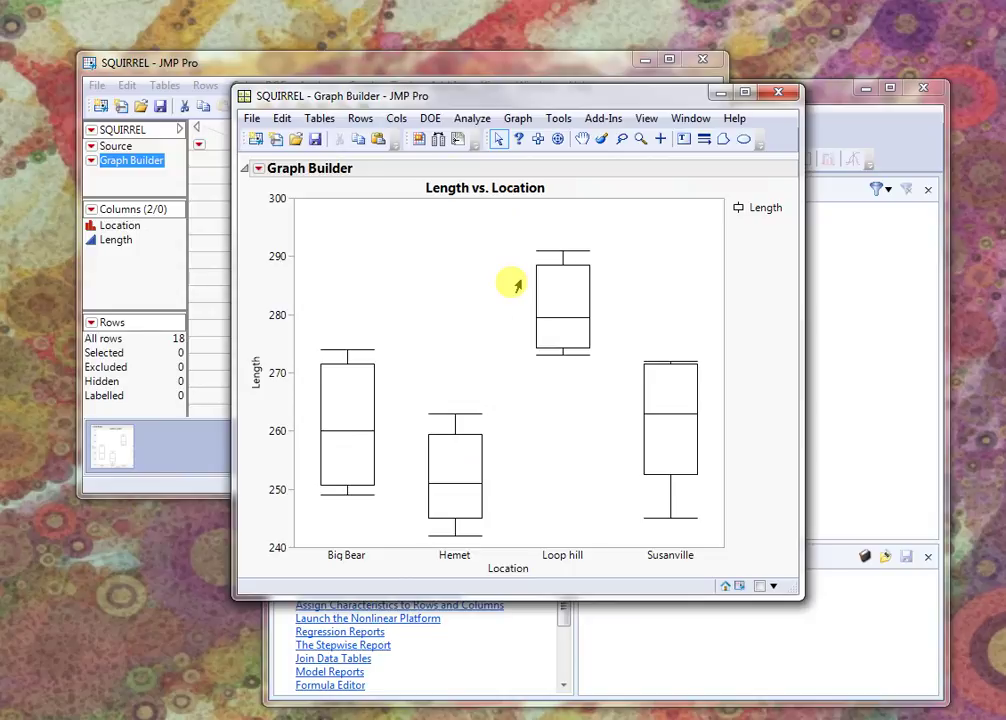
- Close the graph and rename the table's Graph Builder script to 'Boxplot comparing lengths'
{"action": "left_click", "coordinate": [776, 92]}
{"action": "left_click", "coordinate": [134, 164]}
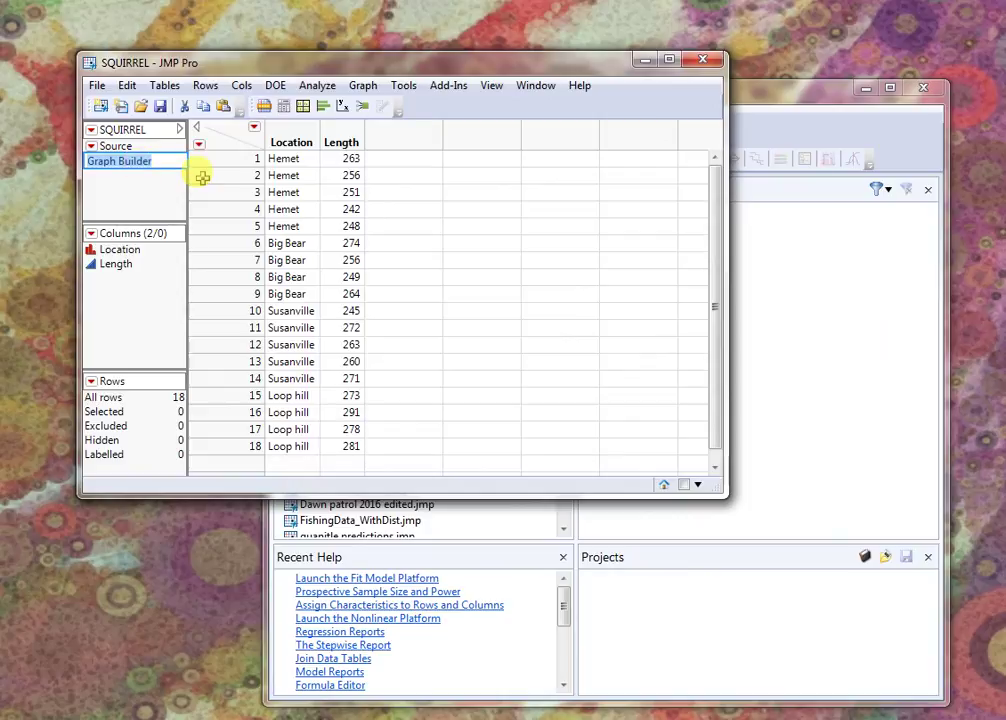
{"action": "type", "text": "Boxplot comparing"}
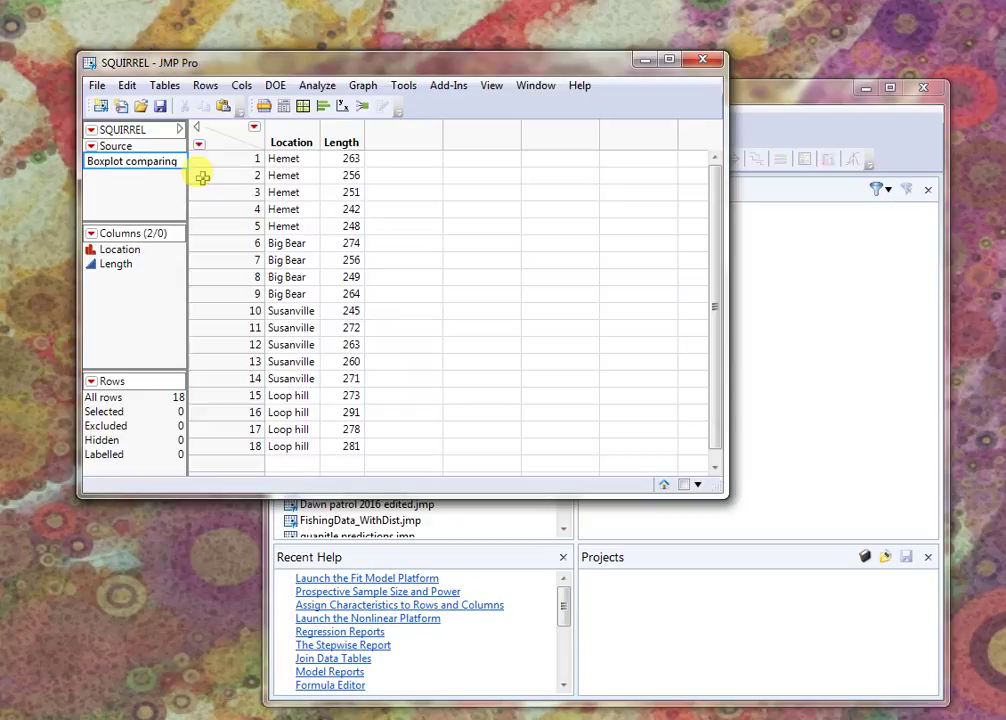
{"action": "type", "text": " length"}
{"action": "key", "text": "Return"}
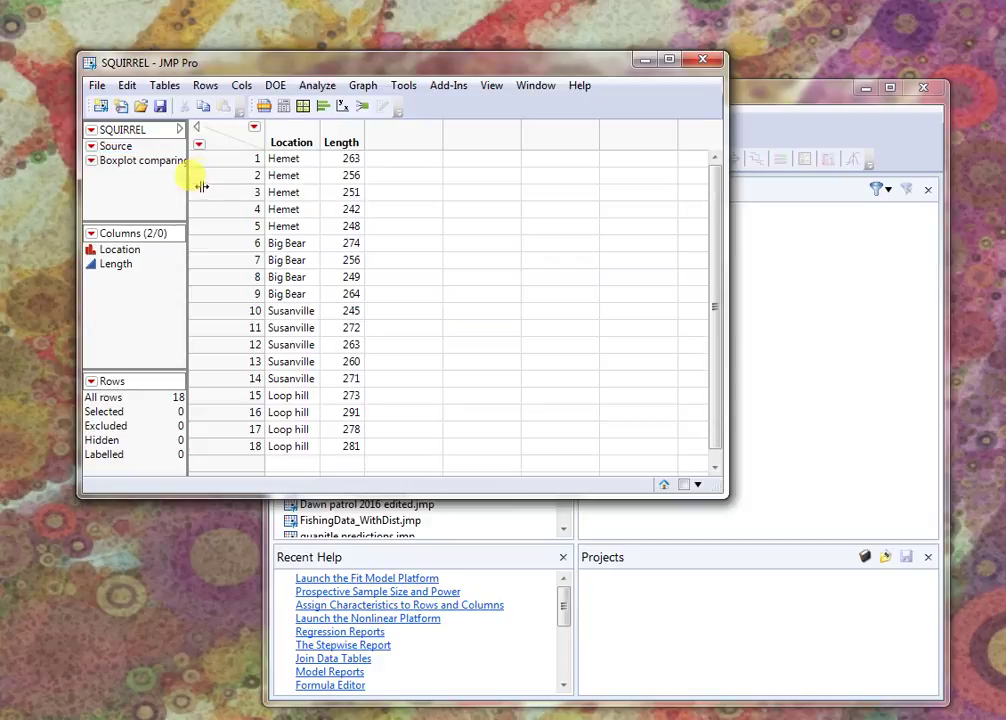
{"action": "left_click_drag", "start_coordinate": [199, 193], "coordinate": [252, 201]}
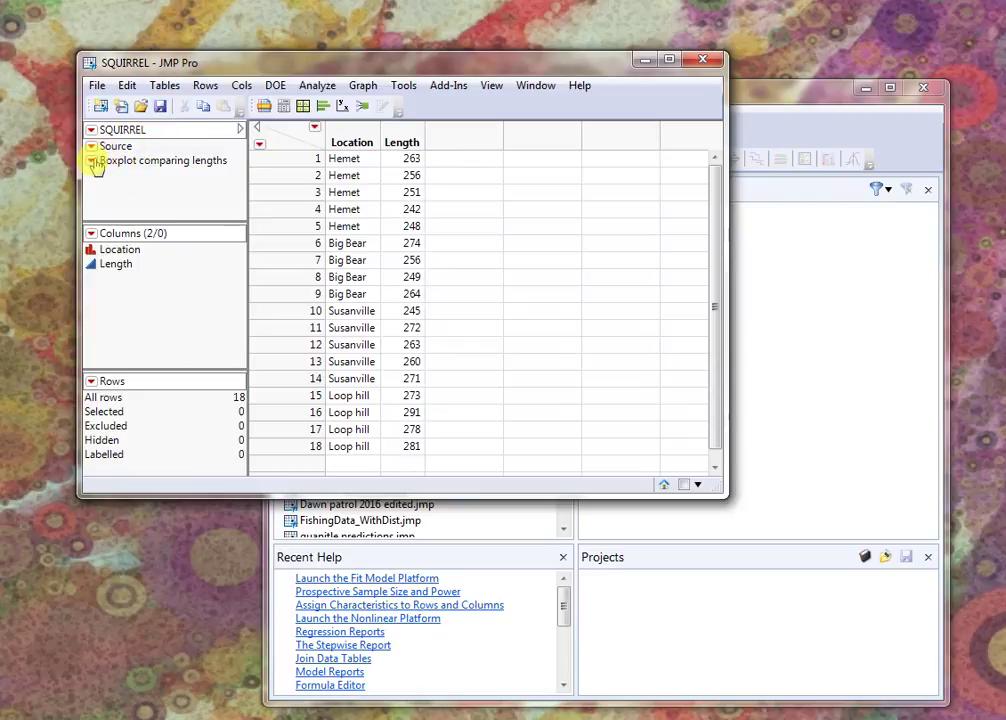
- Choose Run Script for 'Boxplot comparing lengths' in the table panel to reopen the Length vs. Location plot
{"action": "left_click", "coordinate": [91, 165]}
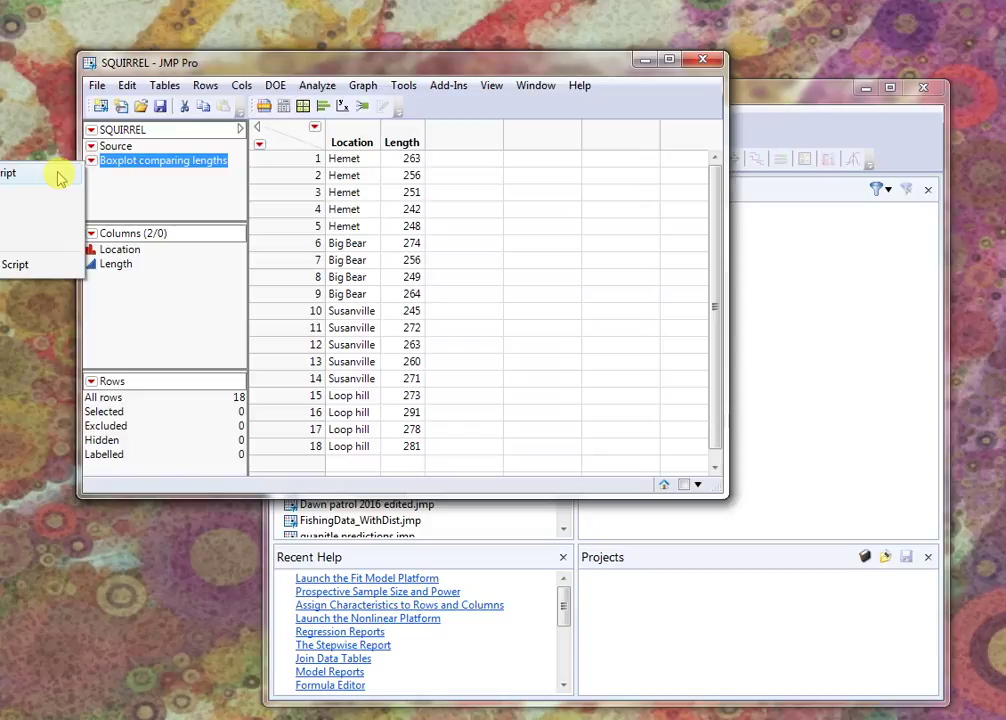
{"action": "left_click", "coordinate": [238, 68]}
{"action": "left_click_drag", "start_coordinate": [246, 70], "coordinate": [388, 69]}
{"action": "left_click", "coordinate": [236, 162]}
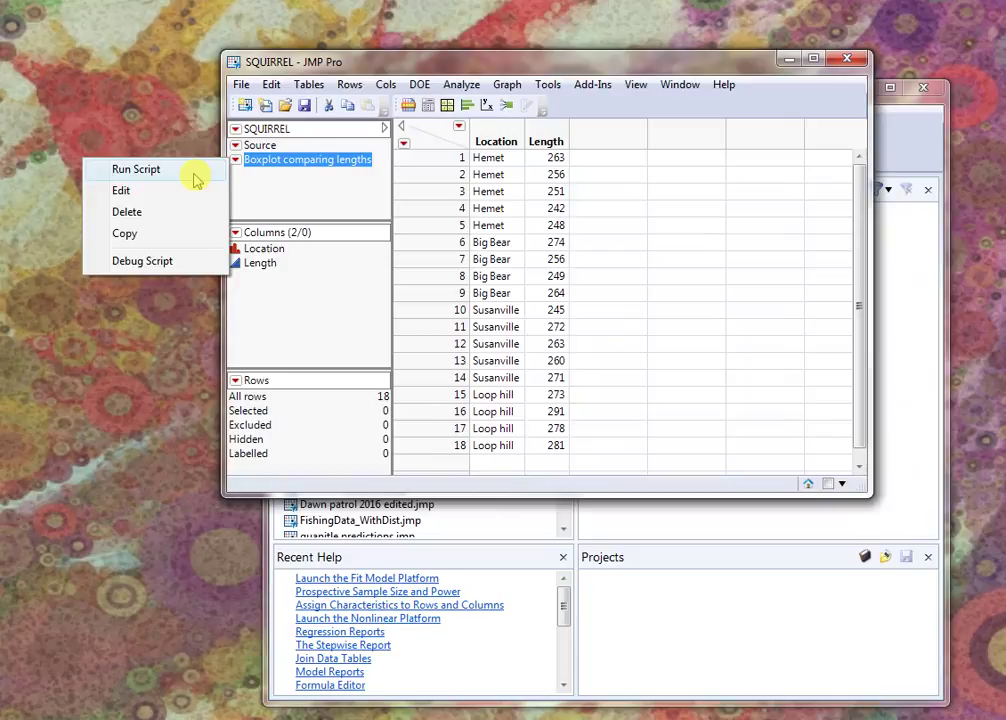
{"action": "left_click", "coordinate": [196, 172]}
{"action": "left_click_drag", "start_coordinate": [40, 9], "coordinate": [430, 88]}
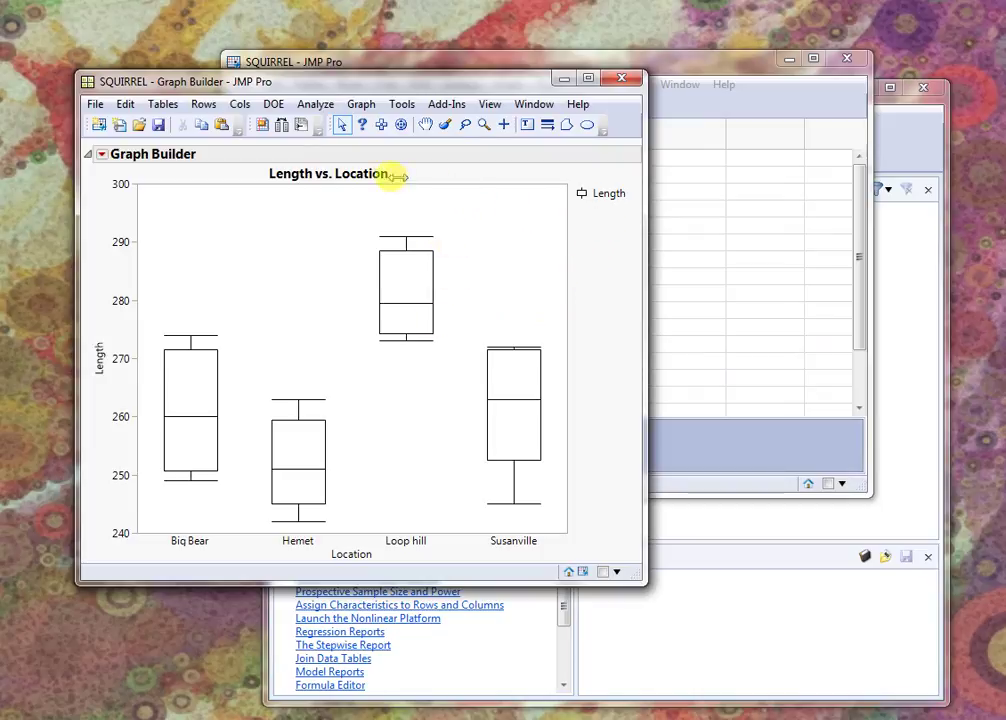
- Hide the Length item in the box plot's legend
{"action": "double_click", "coordinate": [598, 195]}
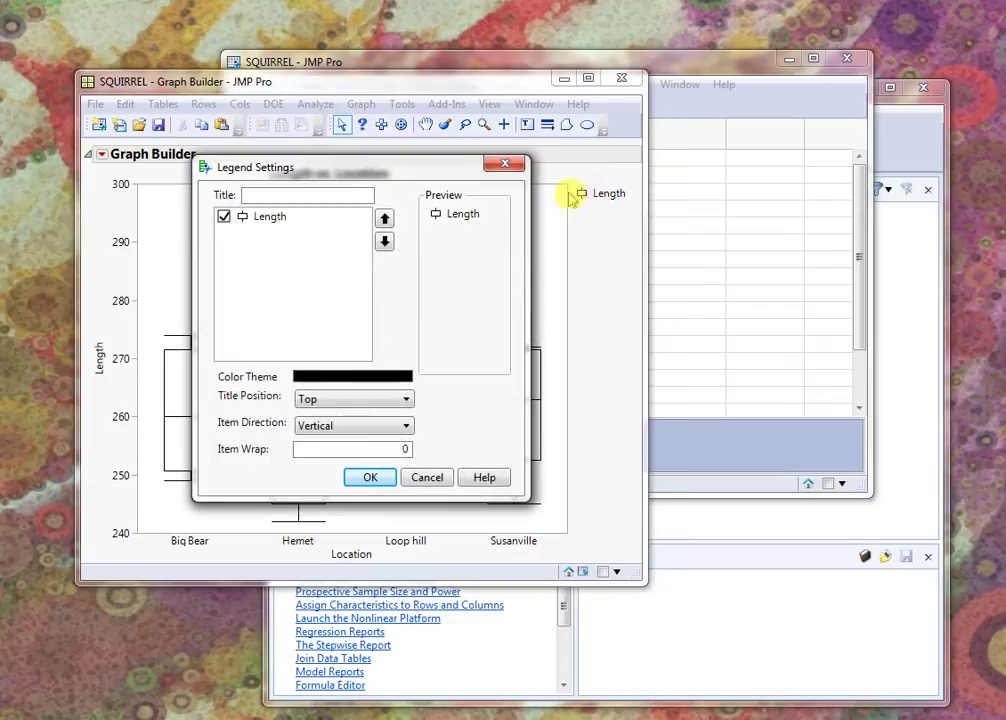
{"action": "left_click", "coordinate": [223, 217]}
{"action": "left_click", "coordinate": [370, 477]}
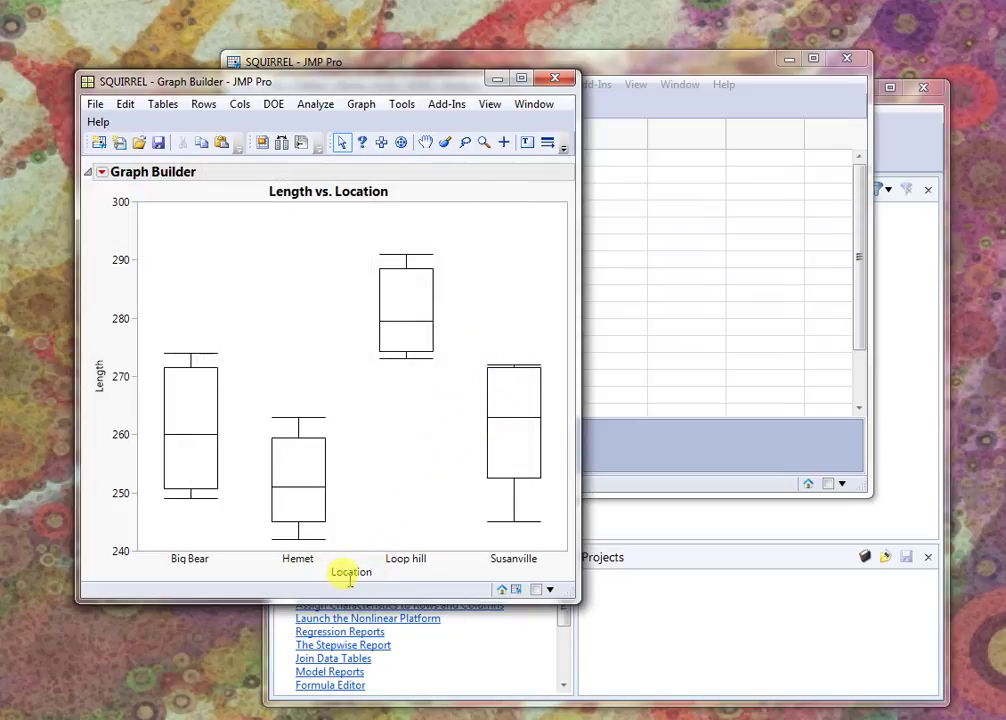
- Delete the 'Location' axis title and the 'Length vs. Location' graph title
{"action": "left_click", "coordinate": [347, 578]}
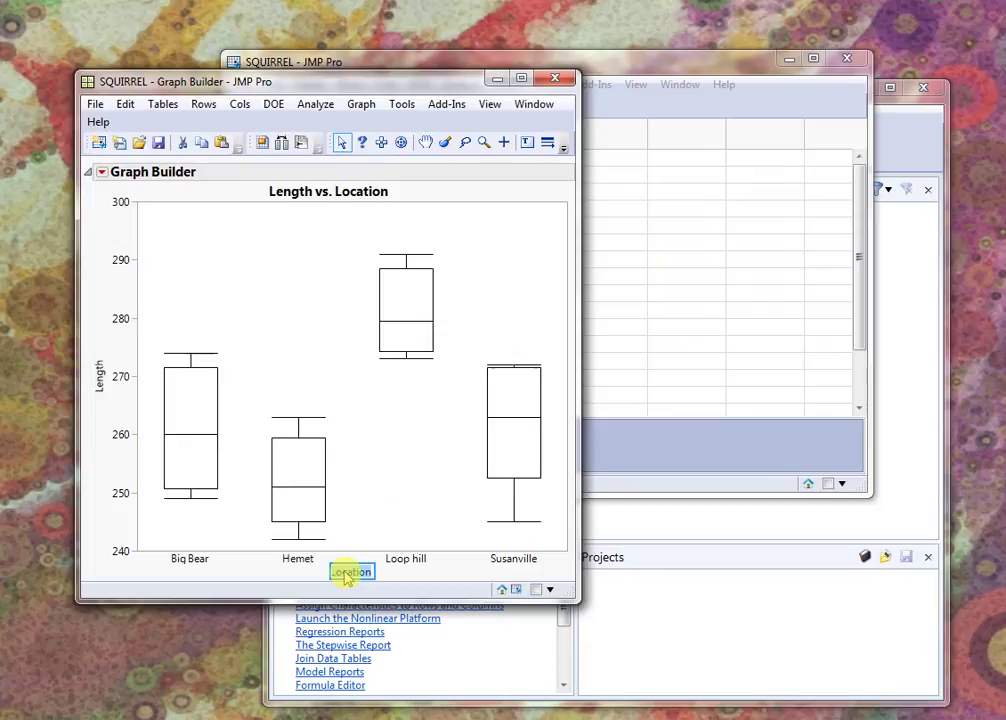
{"action": "key", "text": "Delete"}
{"action": "left_click", "coordinate": [401, 578]}
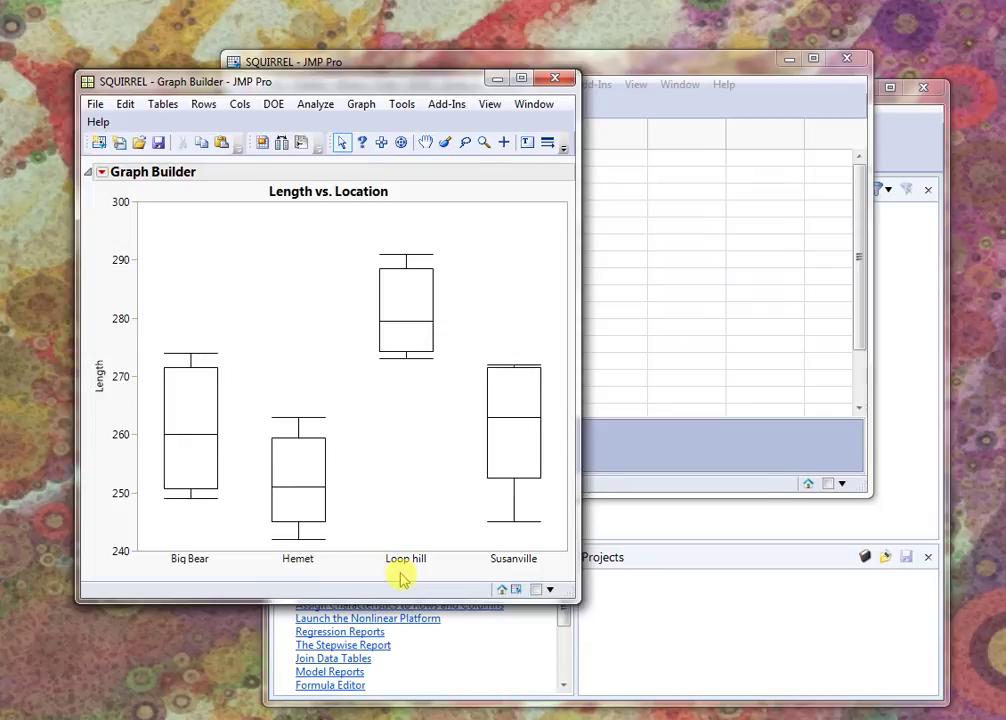
{"action": "left_click", "coordinate": [318, 200]}
{"action": "key", "text": "Delete"}
{"action": "left_click", "coordinate": [512, 200]}
{"action": "left_click", "coordinate": [102, 174]}
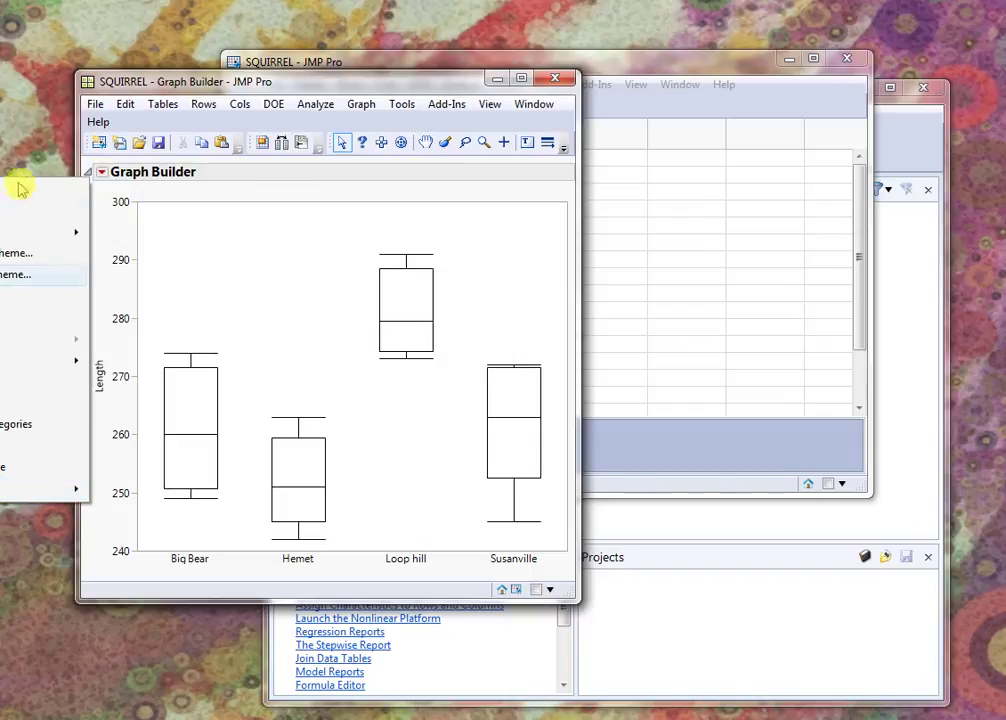
- Save the stripped-down box plot's script to the data table, then close the Graph Builder window
{"action": "left_click", "coordinate": [254, 83]}
{"action": "left_click_drag", "start_coordinate": [254, 83], "coordinate": [632, 96]}
{"action": "left_click_drag", "start_coordinate": [563, 93], "coordinate": [607, 40]}
{"action": "left_click", "coordinate": [531, 131]}
{"action": "mouse_move", "coordinate": [417, 450]}
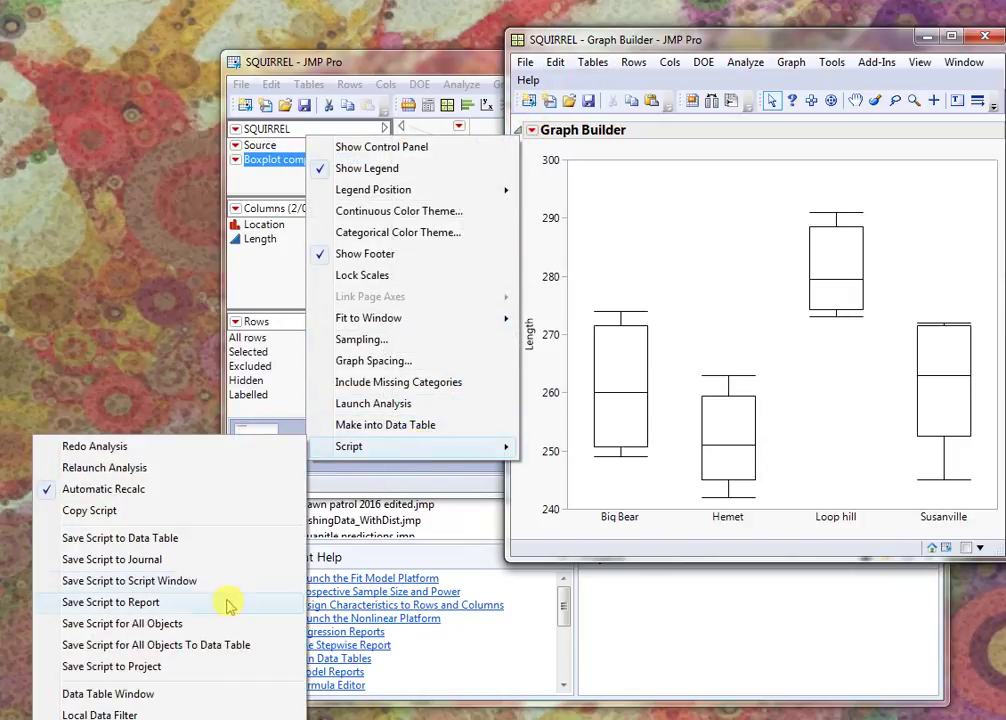
{"action": "left_click", "coordinate": [203, 545]}
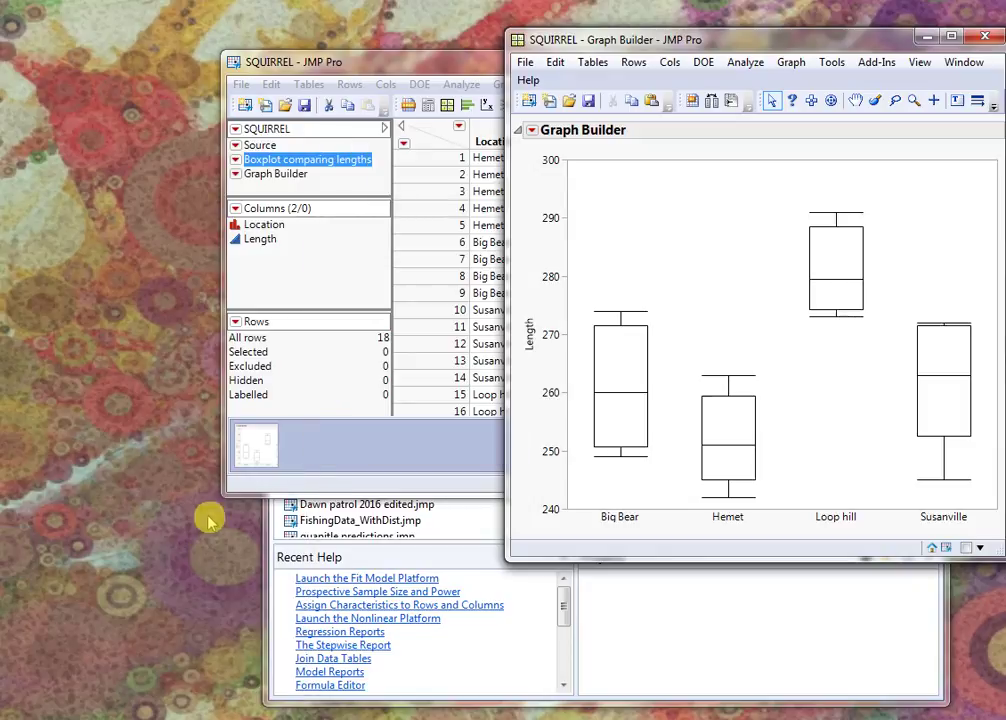
{"action": "left_click", "coordinate": [985, 37]}
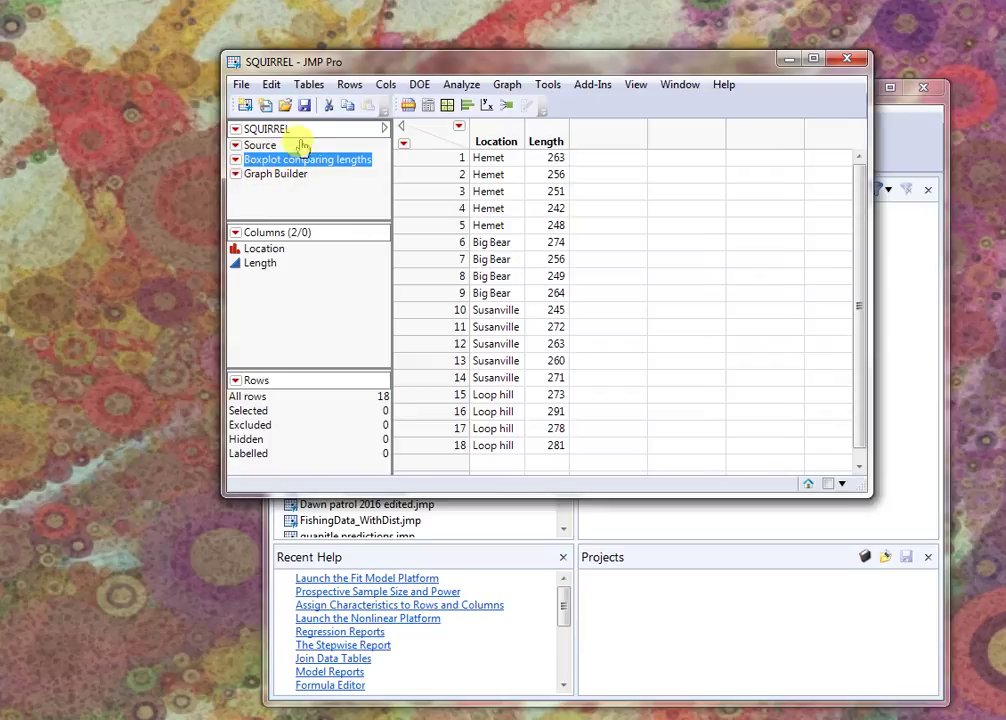
- Run the second Graph Builder script from the table panel, then bring the SQUIRREL table forward
{"action": "left_click", "coordinate": [235, 174]}
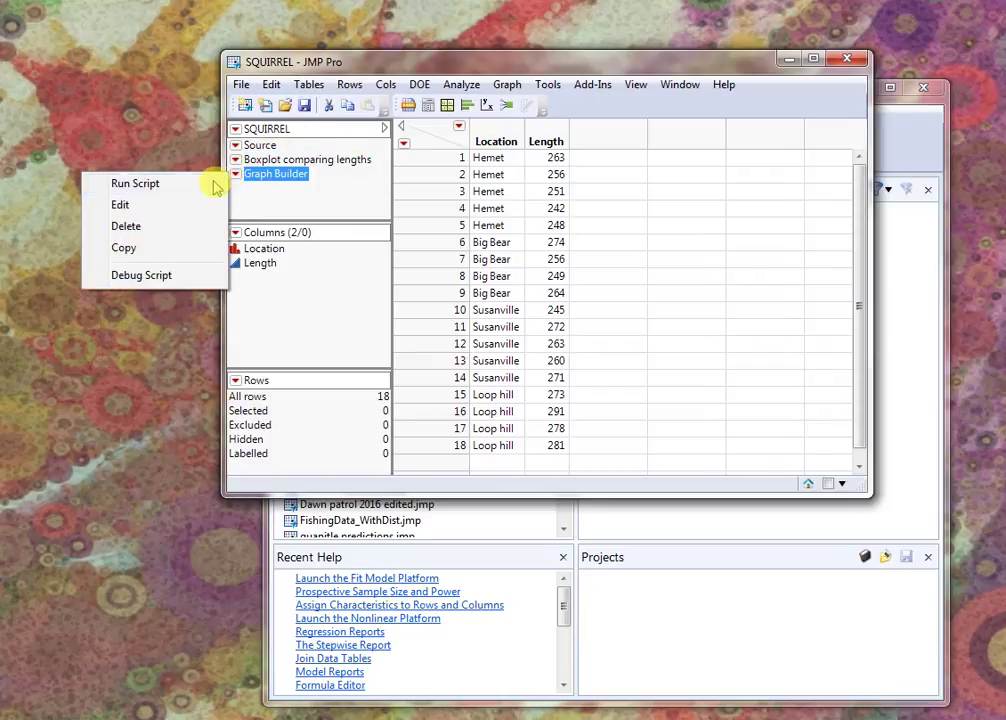
{"action": "left_click", "coordinate": [209, 183]}
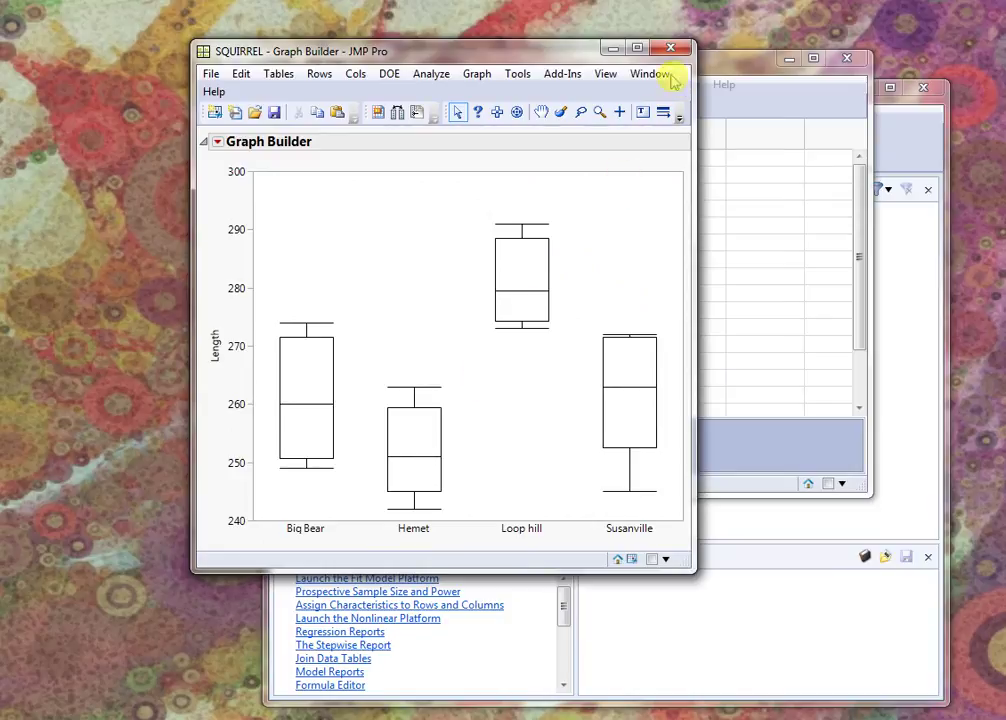
{"action": "left_click_drag", "start_coordinate": [568, 53], "coordinate": [623, 312]}
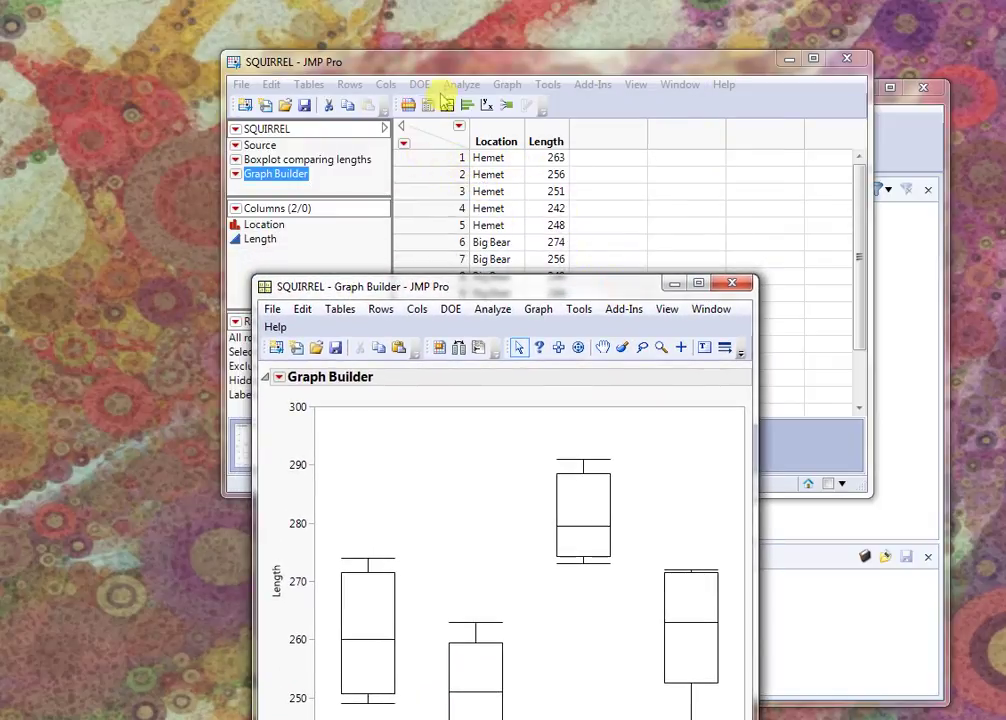
{"action": "left_click", "coordinate": [449, 61]}
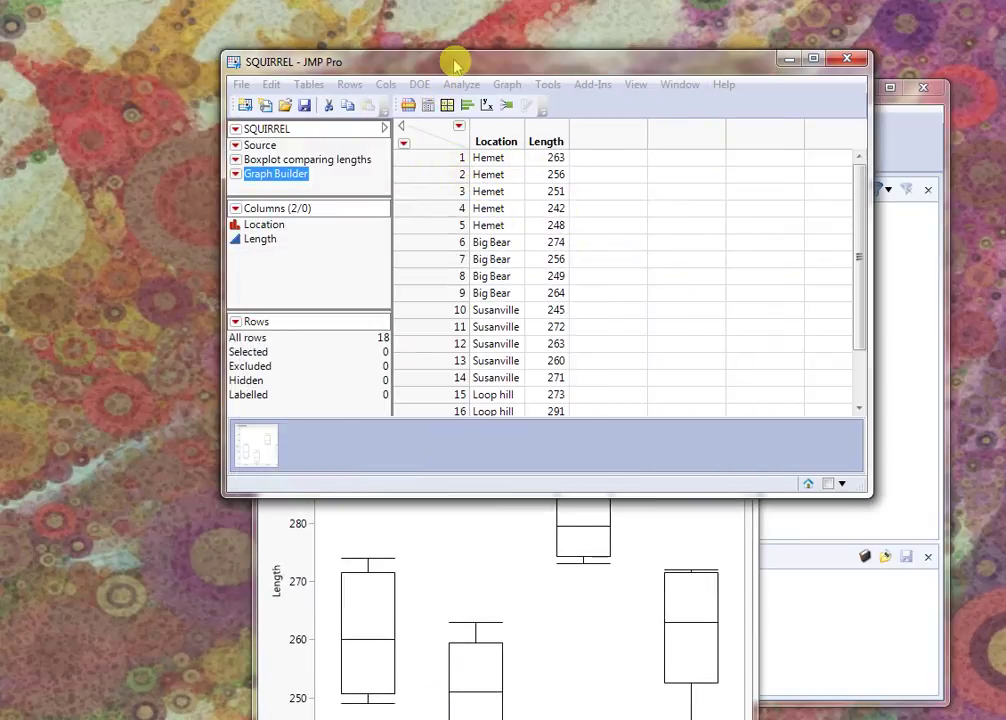
- Use File > Save As to store the table on the Desktop as 'my example' in JMP Data Table format
{"action": "left_click", "coordinate": [241, 84]}
{"action": "left_click", "coordinate": [153, 224]}
{"action": "left_click_drag", "start_coordinate": [512, 18], "coordinate": [409, 106]}
{"action": "left_click_drag", "start_coordinate": [449, 337], "coordinate": [453, 163]}
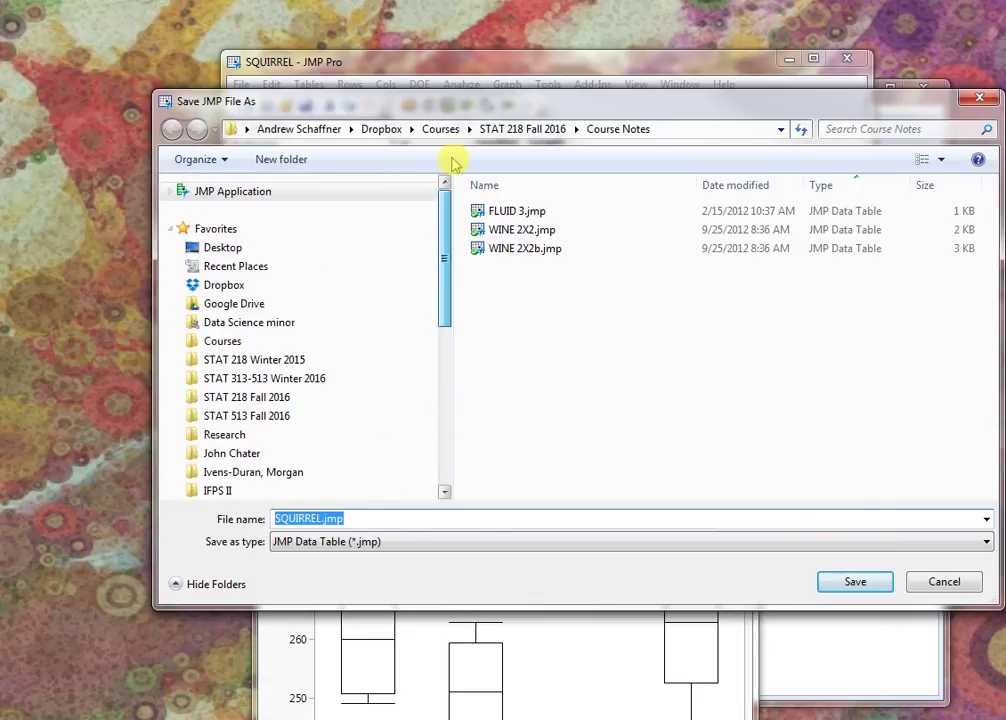
{"action": "left_click", "coordinate": [240, 249]}
{"action": "left_click", "coordinate": [414, 519]}
{"action": "type", "text": "my ex"}
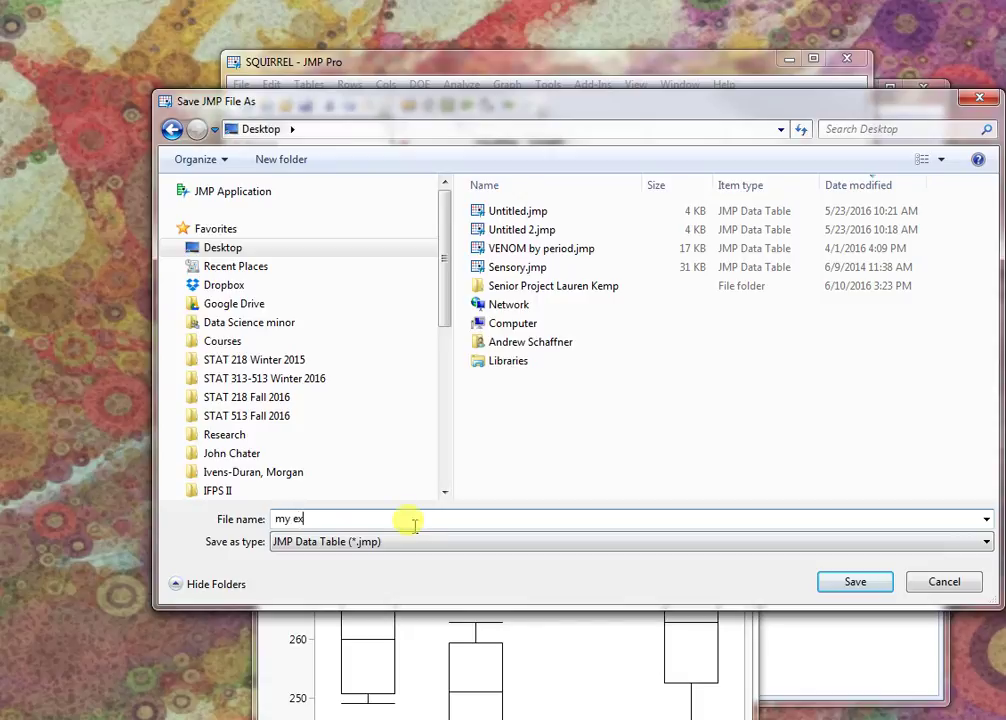
{"action": "type", "text": "ample"}
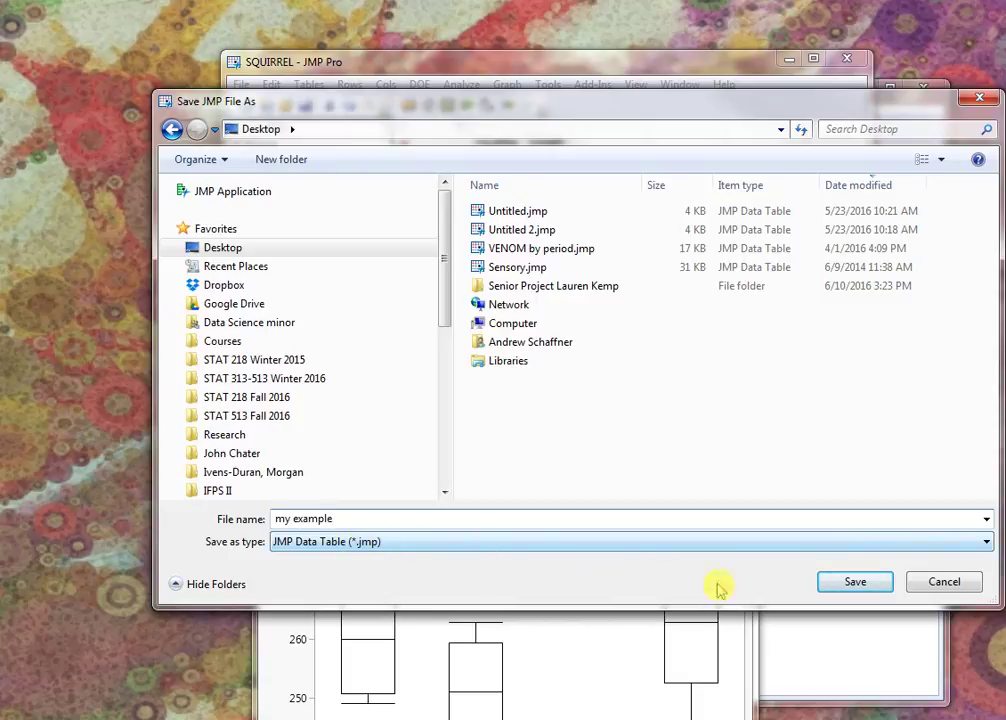
{"action": "left_click", "coordinate": [855, 582]}
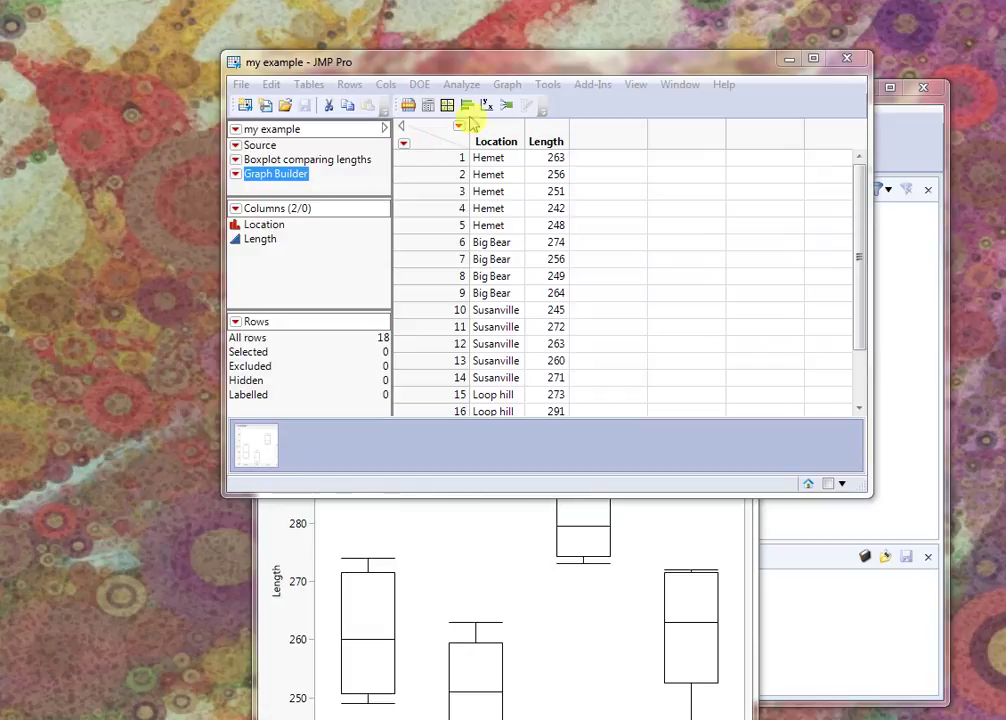
- Bring the Graph Builder box plot window forward, move it upper left and shrink it
{"action": "left_click", "coordinate": [411, 532]}
{"action": "left_click_drag", "start_coordinate": [411, 296], "coordinate": [216, 54]}
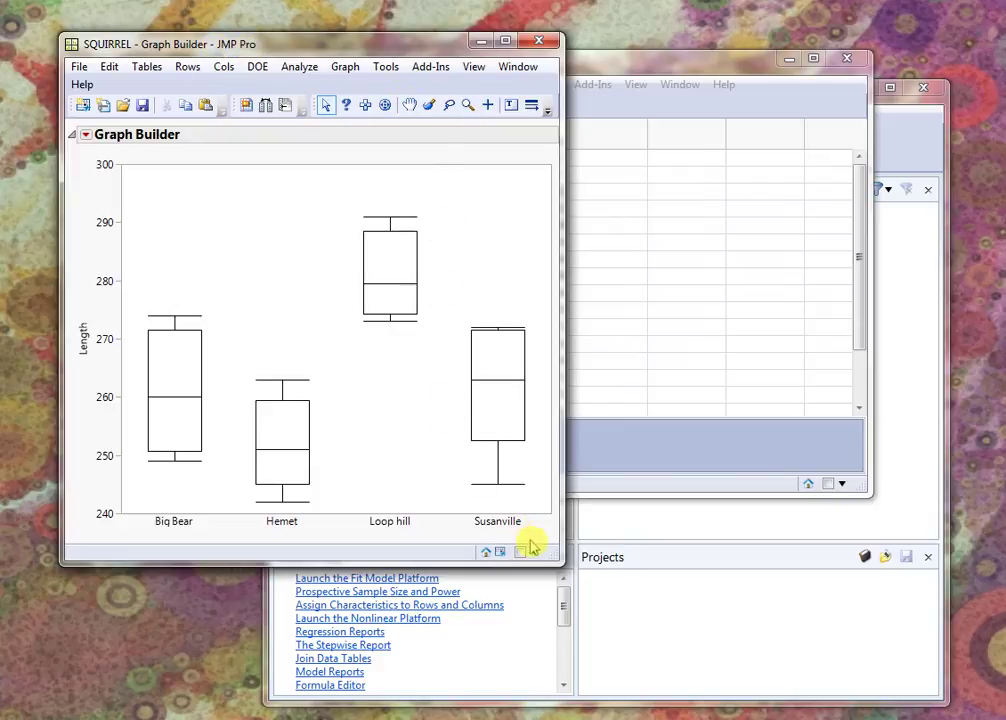
{"action": "left_click_drag", "start_coordinate": [560, 565], "coordinate": [418, 406]}
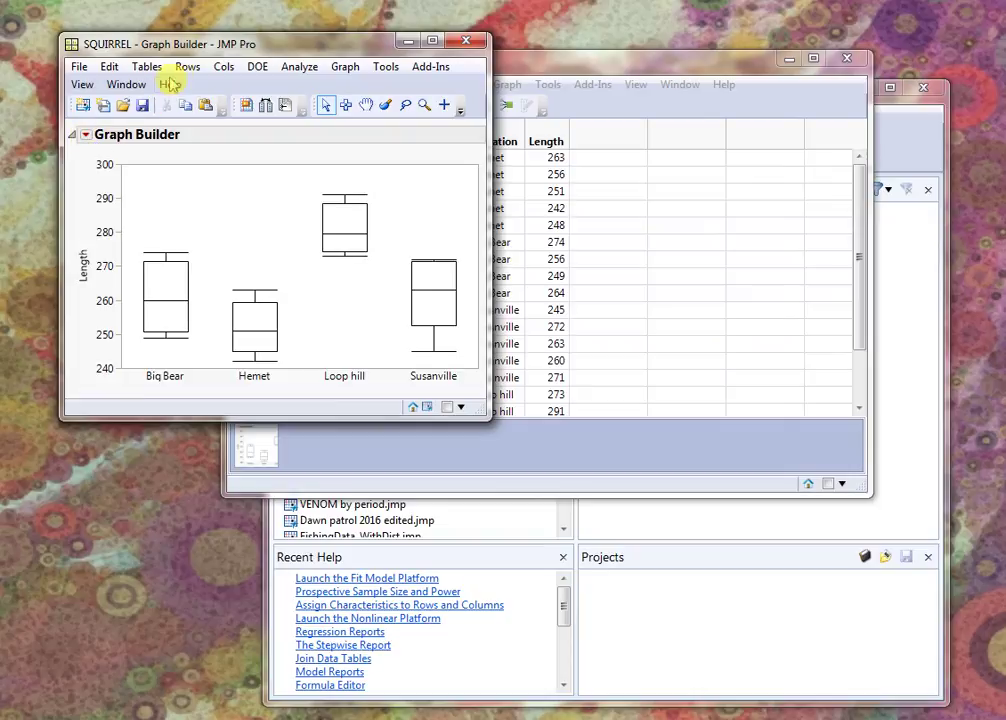
- Shift the graph window right and down over the table and browse its menus for Journal
{"action": "left_click", "coordinate": [109, 67]}
{"action": "left_click", "coordinate": [146, 44]}
{"action": "left_click_drag", "start_coordinate": [146, 44], "coordinate": [366, 66]}
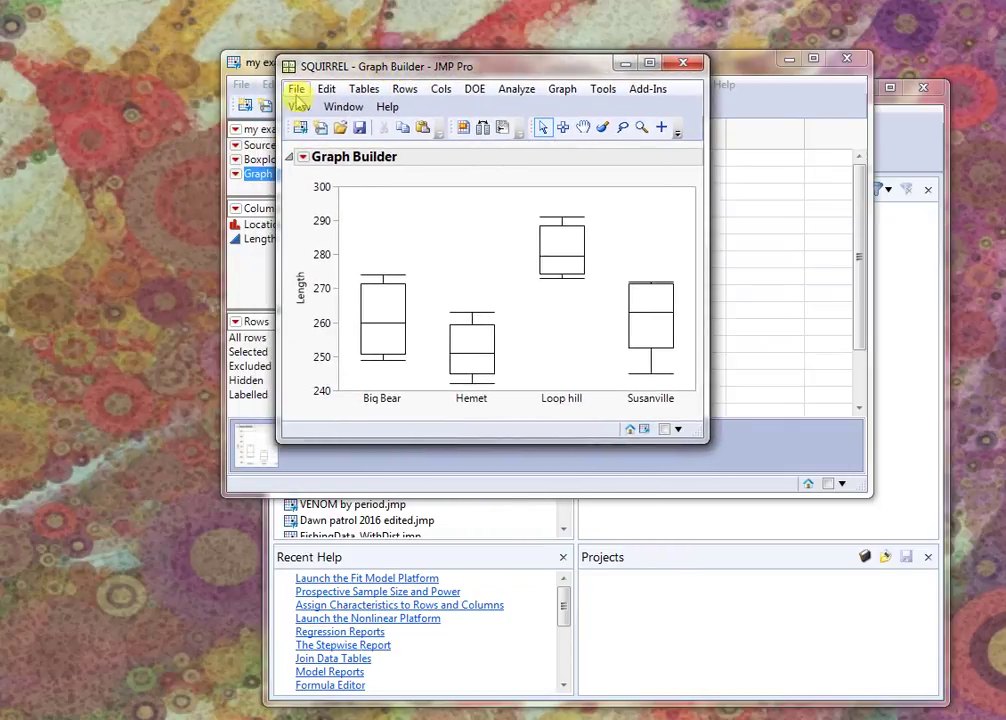
{"action": "left_click", "coordinate": [326, 88]}
{"action": "left_click", "coordinate": [326, 88]}
{"action": "left_click", "coordinate": [299, 106]}
{"action": "mouse_move", "coordinate": [327, 90]}
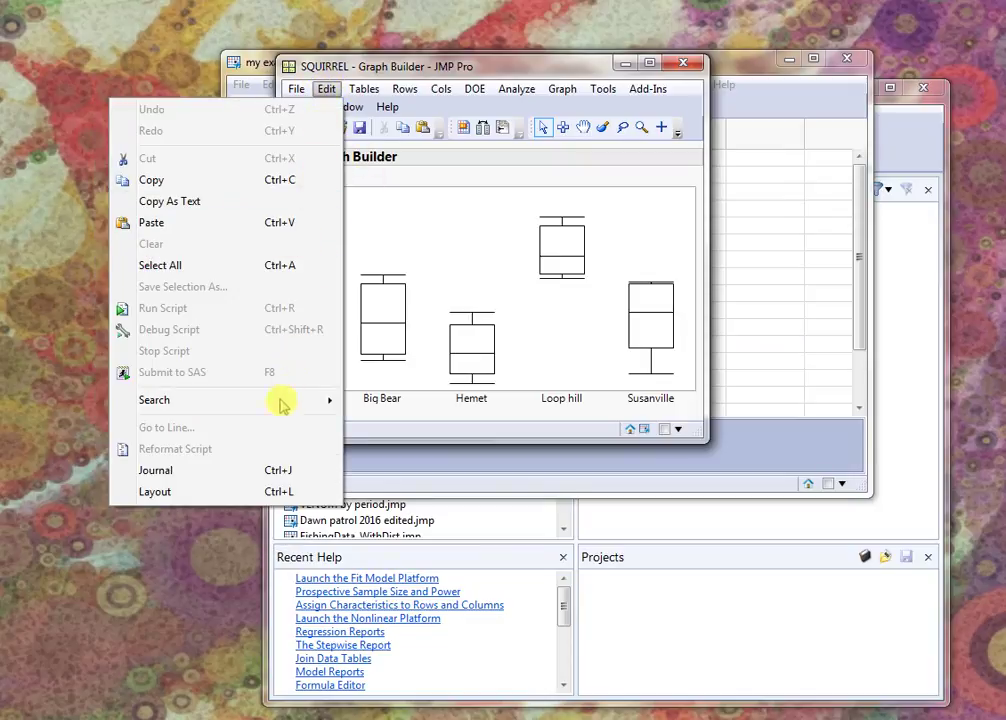
- Copy the box plot into a new untitled journal and move the journal window down
{"action": "left_click", "coordinate": [297, 470]}
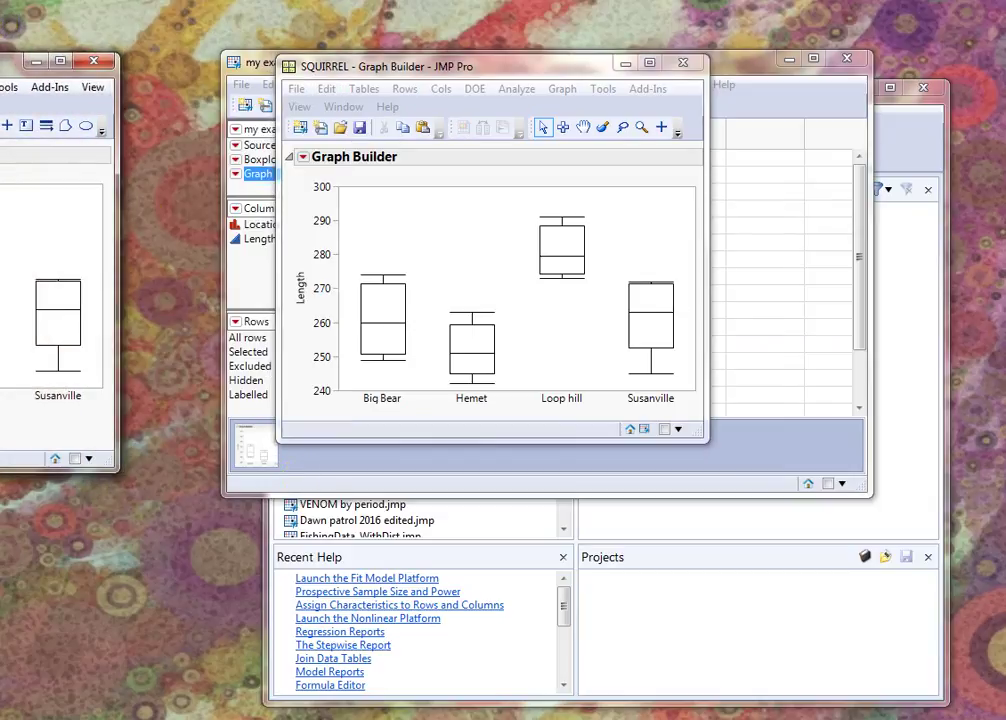
{"action": "left_click_drag", "start_coordinate": [50, 62], "coordinate": [468, 168]}
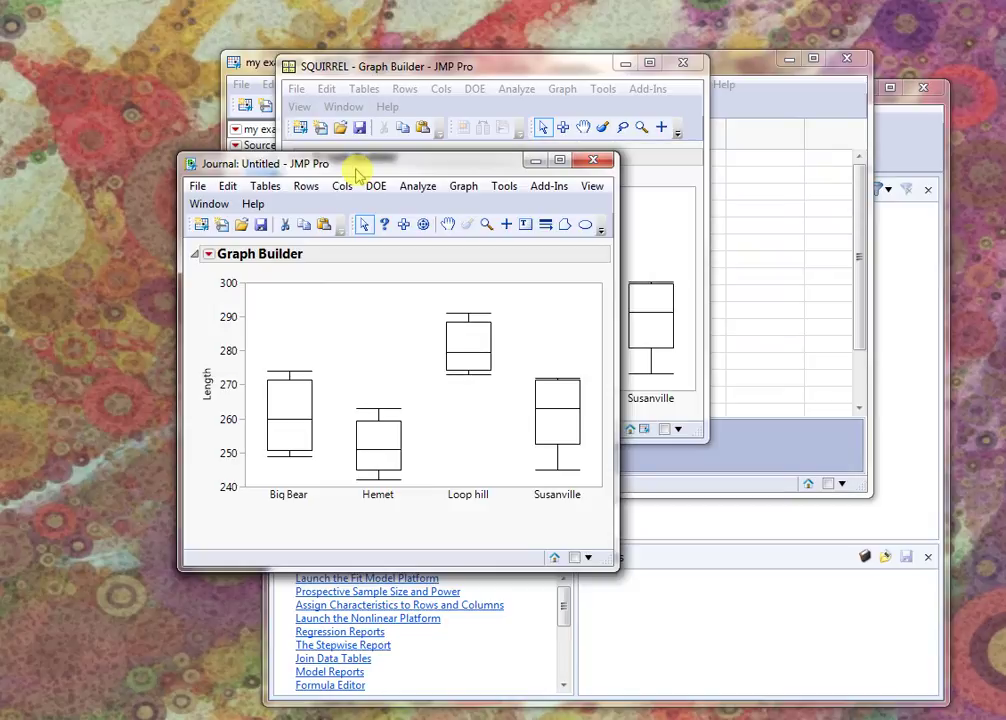
{"action": "left_click_drag", "start_coordinate": [357, 168], "coordinate": [340, 378]}
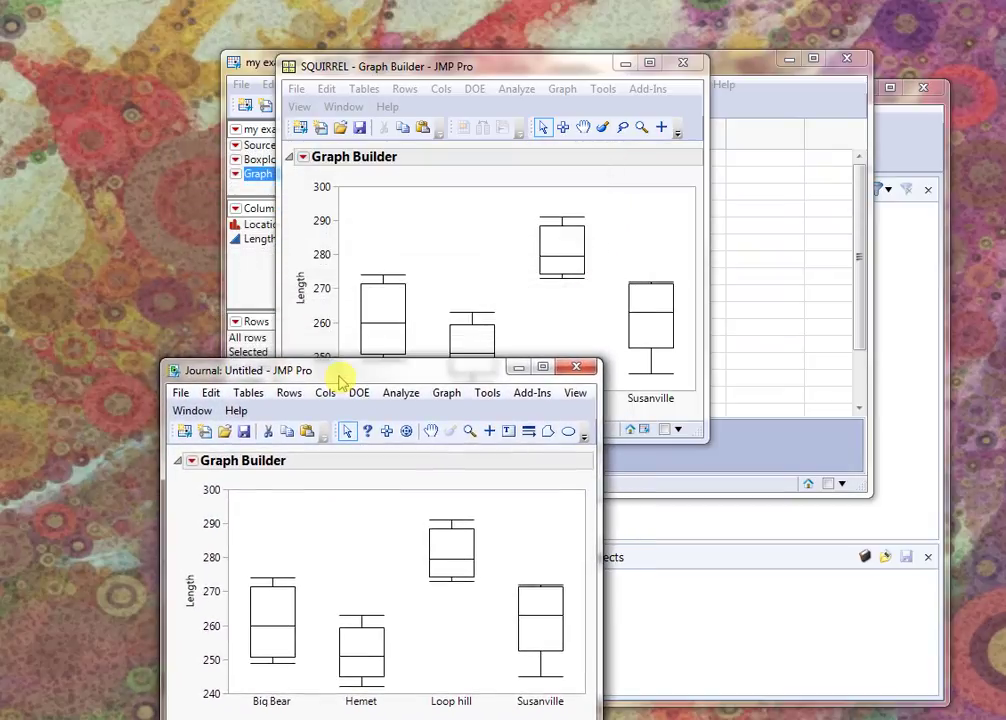
- Arrange the journal window at the upper right and the original graph window at the upper left
{"action": "left_click", "coordinate": [307, 166]}
{"action": "left_click", "coordinate": [302, 158]}
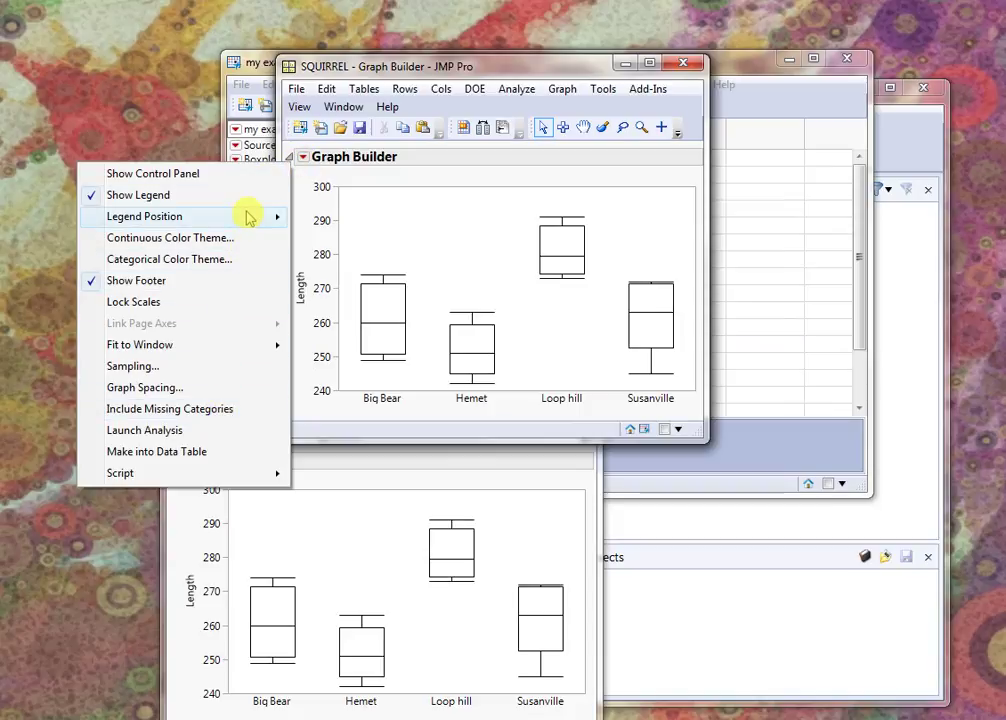
{"action": "left_click", "coordinate": [334, 486]}
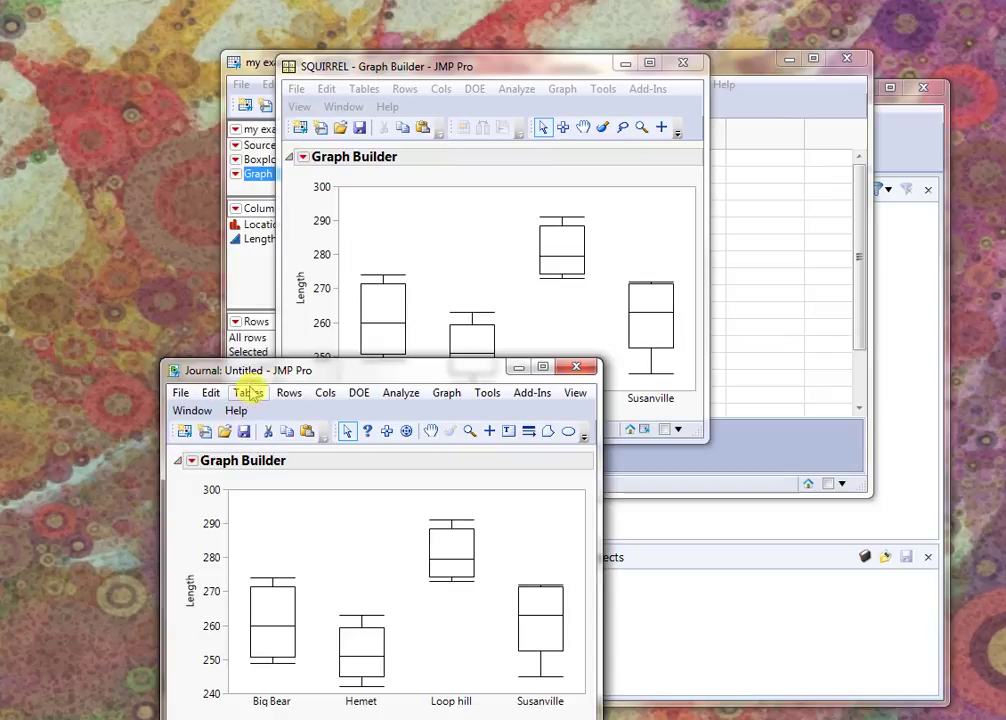
{"action": "left_click_drag", "start_coordinate": [195, 378], "coordinate": [271, 259]}
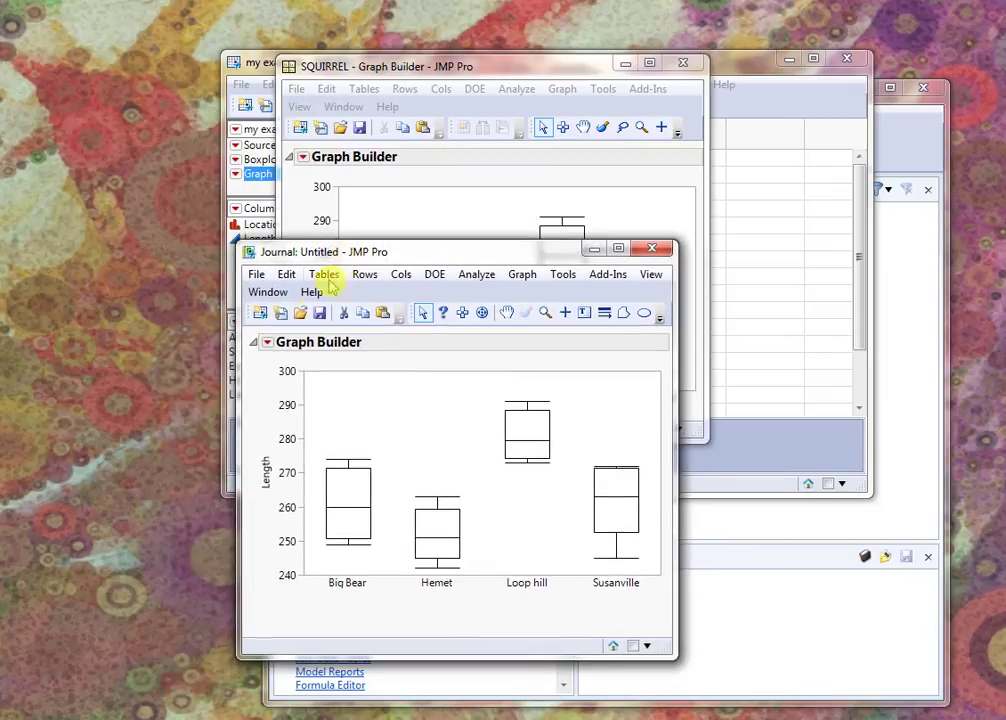
{"action": "left_click", "coordinate": [267, 343]}
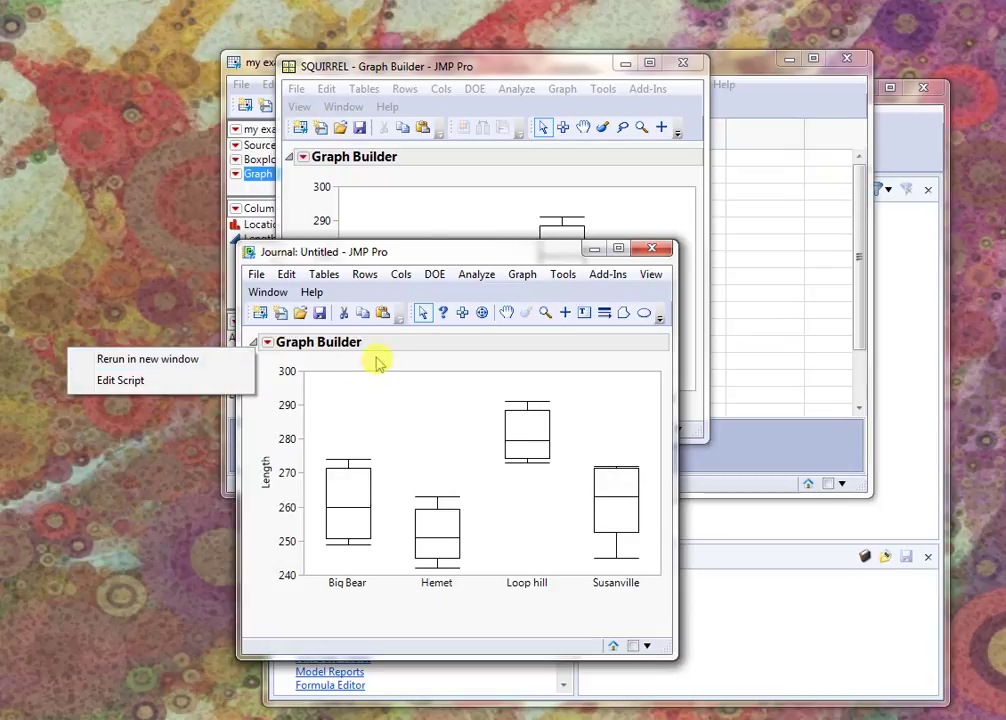
{"action": "left_click", "coordinate": [407, 254]}
{"action": "left_click_drag", "start_coordinate": [397, 259], "coordinate": [697, 117]}
{"action": "left_click_drag", "start_coordinate": [365, 70], "coordinate": [110, 55]}
- Close the original graph window, reposition the data table and launch Analyze > Tabulate
{"action": "left_click", "coordinate": [425, 84]}
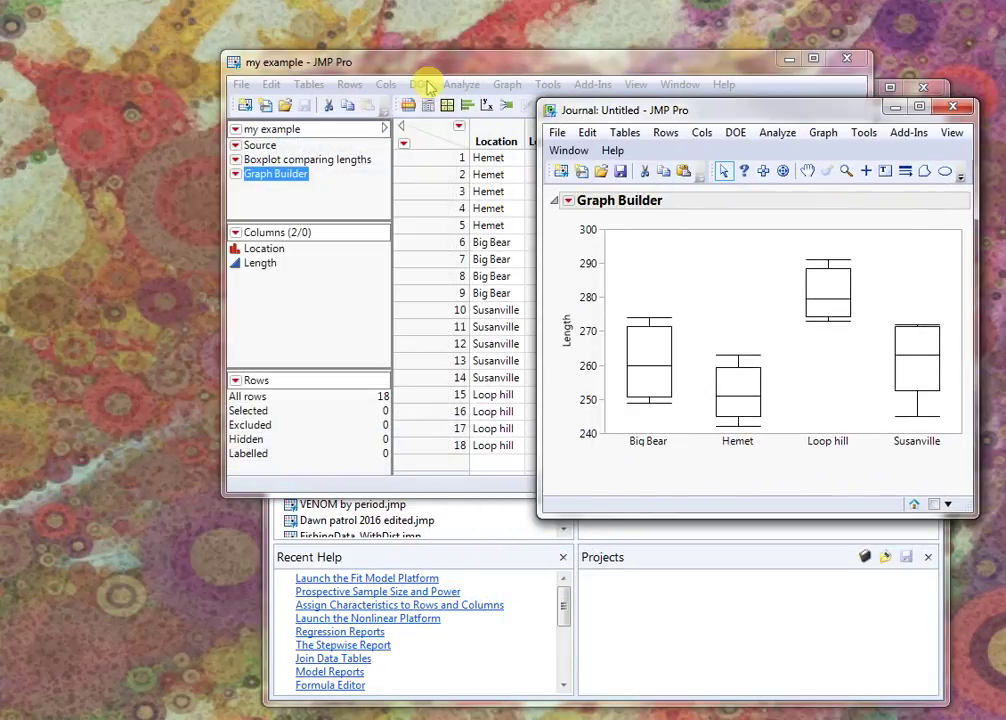
{"action": "left_click_drag", "start_coordinate": [456, 68], "coordinate": [315, 60]}
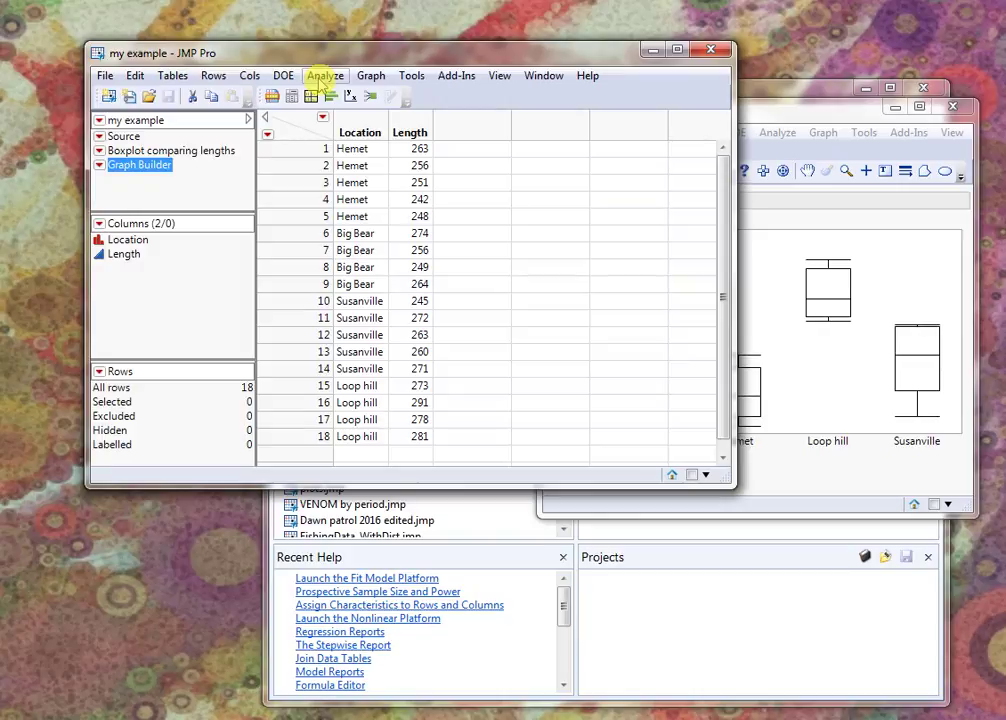
{"action": "left_click", "coordinate": [322, 78]}
{"action": "left_click", "coordinate": [275, 174]}
{"action": "left_click_drag", "start_coordinate": [405, 74], "coordinate": [302, 21]}
- Build the table with Length in rows, Location in columns, and Mean, Std Dev and N
{"action": "left_click_drag", "start_coordinate": [232, 241], "coordinate": [478, 264]}
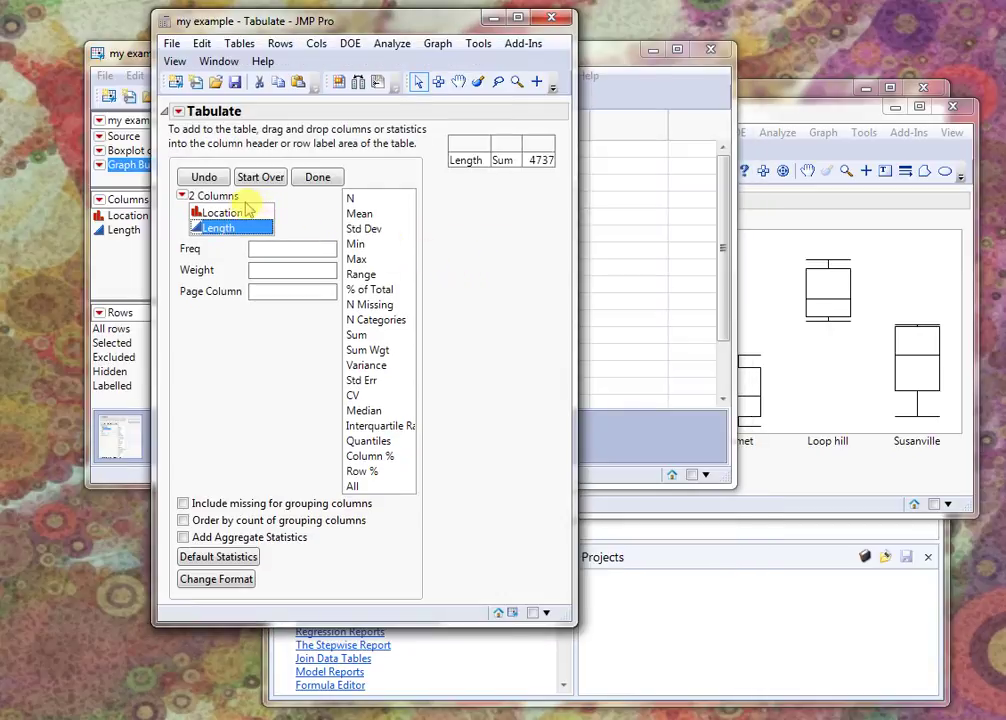
{"action": "left_click_drag", "start_coordinate": [240, 209], "coordinate": [539, 152]}
{"action": "left_click_drag", "start_coordinate": [373, 200], "coordinate": [514, 166]}
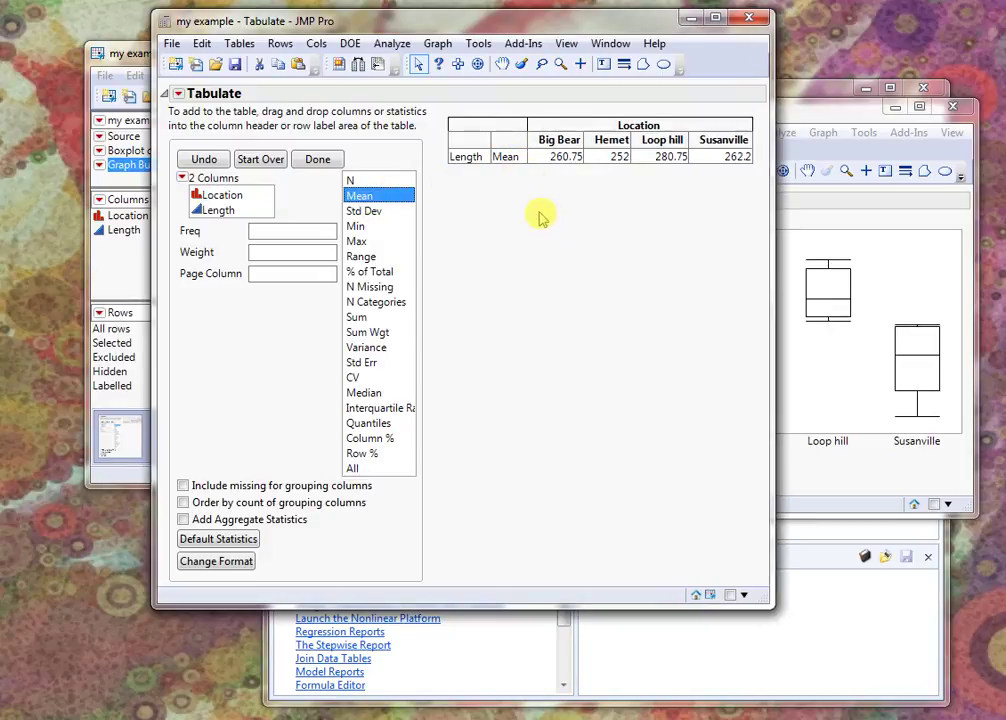
{"action": "left_click_drag", "start_coordinate": [396, 212], "coordinate": [514, 170]}
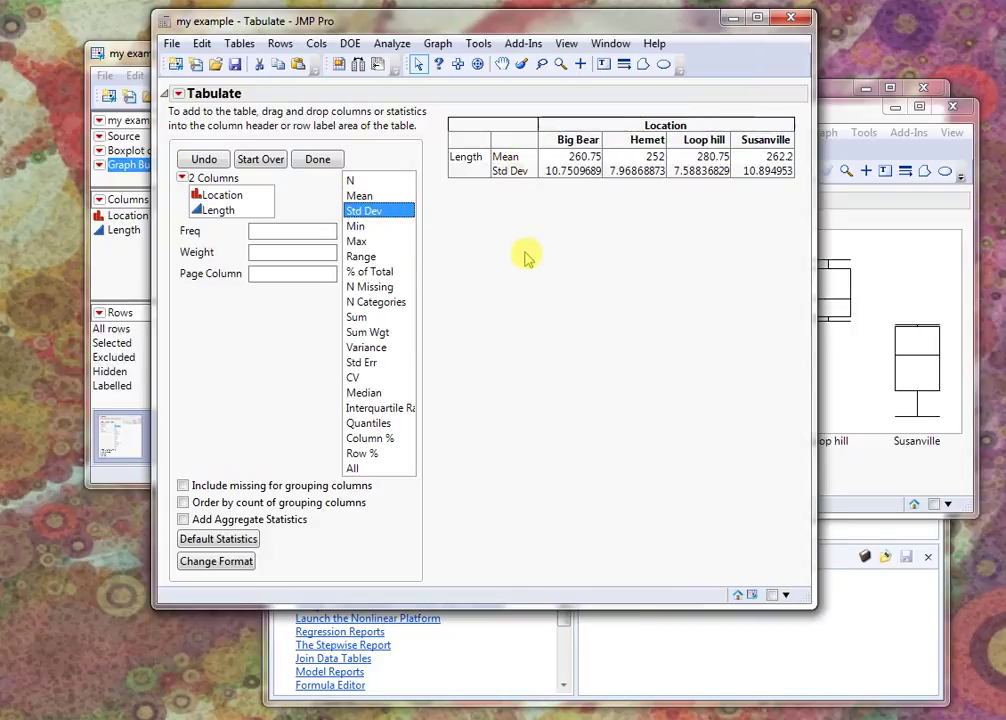
{"action": "left_click_drag", "start_coordinate": [400, 182], "coordinate": [508, 184]}
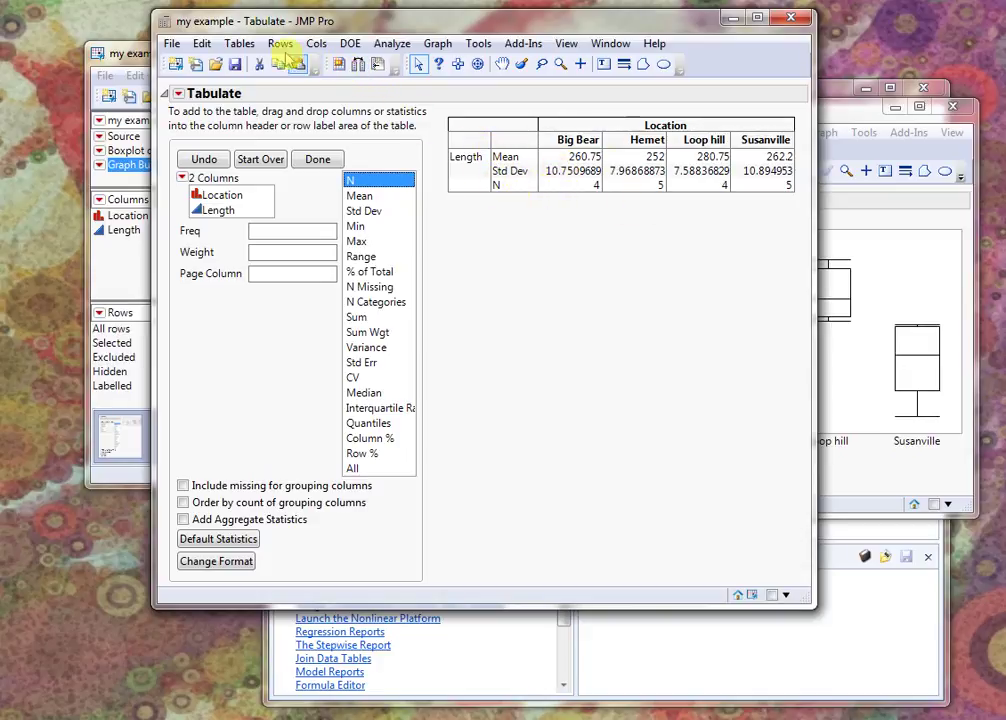
{"action": "left_click_drag", "start_coordinate": [250, 21], "coordinate": [362, 53]}
{"action": "left_click", "coordinate": [314, 77]}
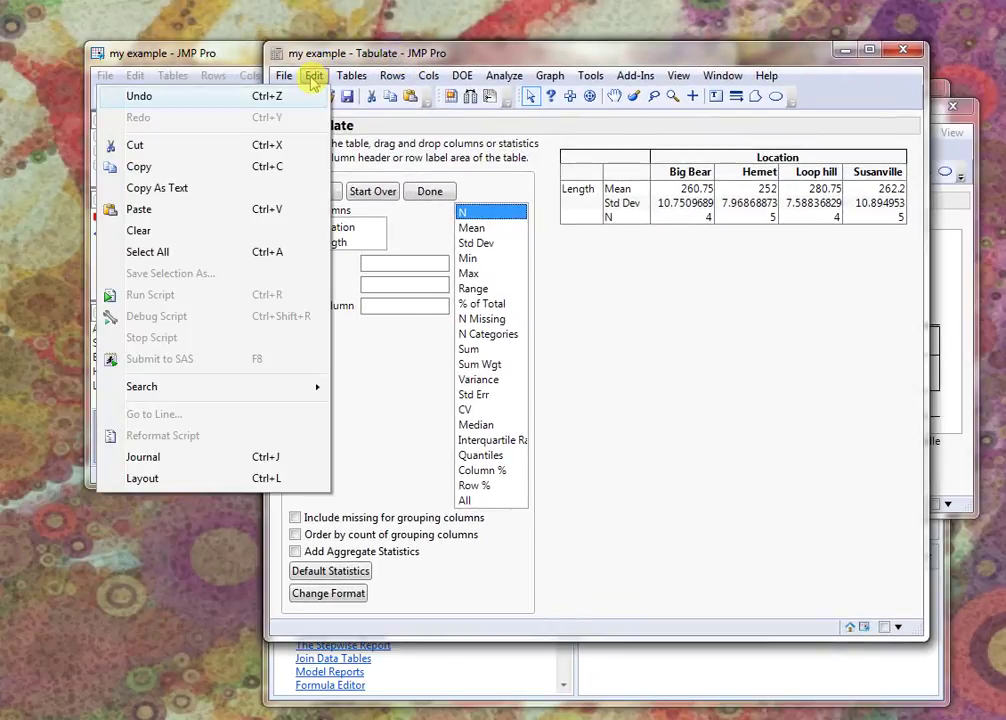
{"action": "left_click", "coordinate": [240, 462]}
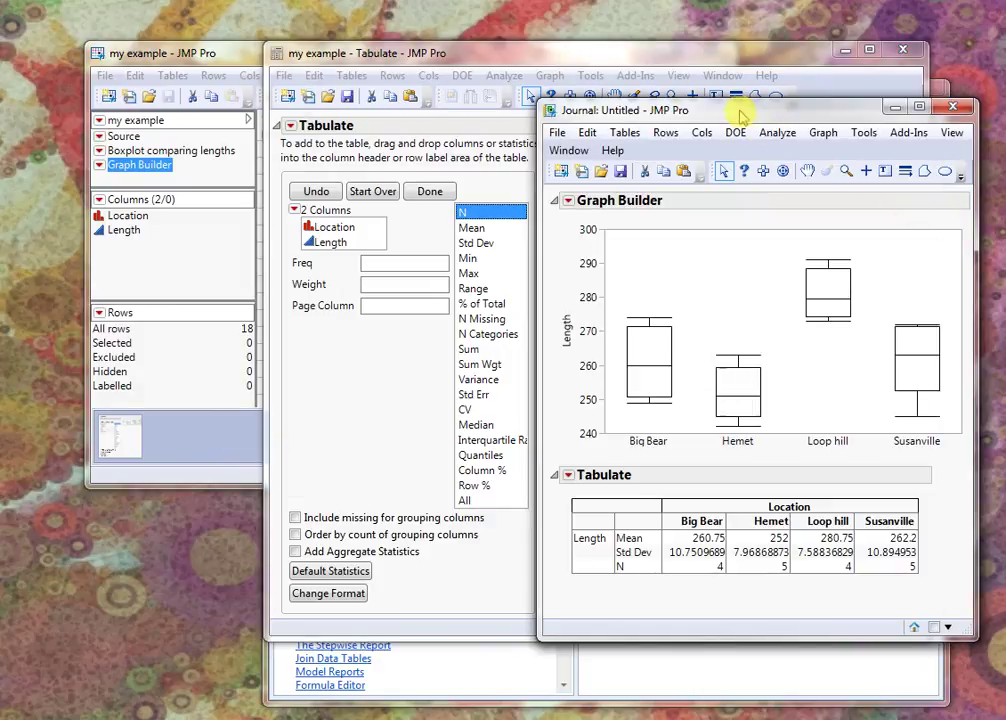
{"action": "left_click_drag", "start_coordinate": [742, 112], "coordinate": [629, 74]}
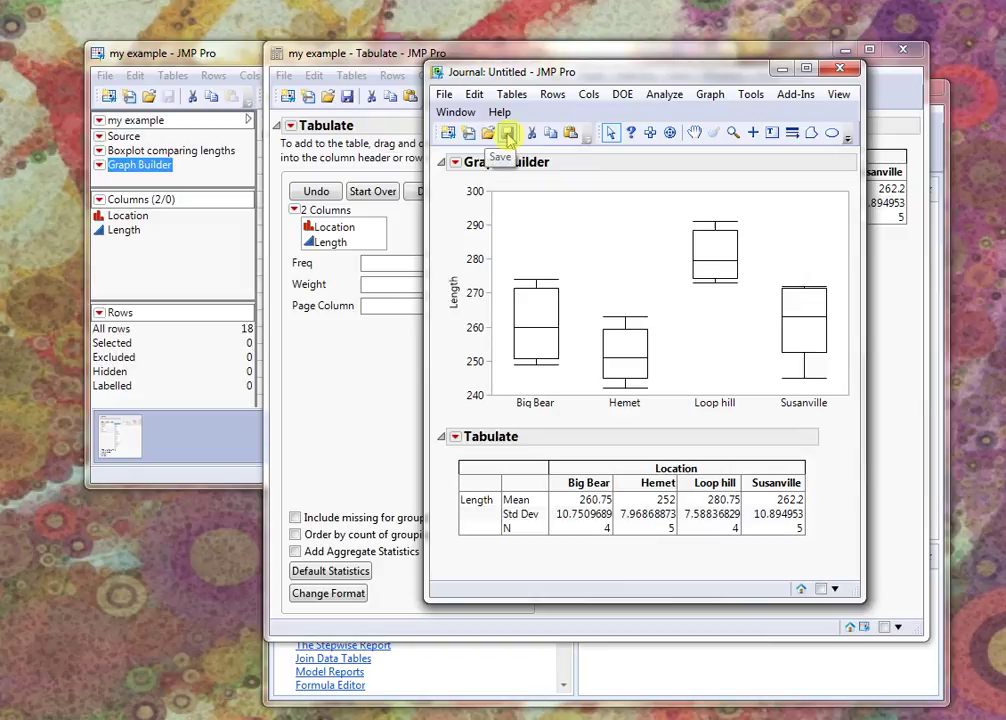
- Save the journal to the Desktop as 'my example' with type JMP Journal (*.jrn)
{"action": "left_click", "coordinate": [507, 137]}
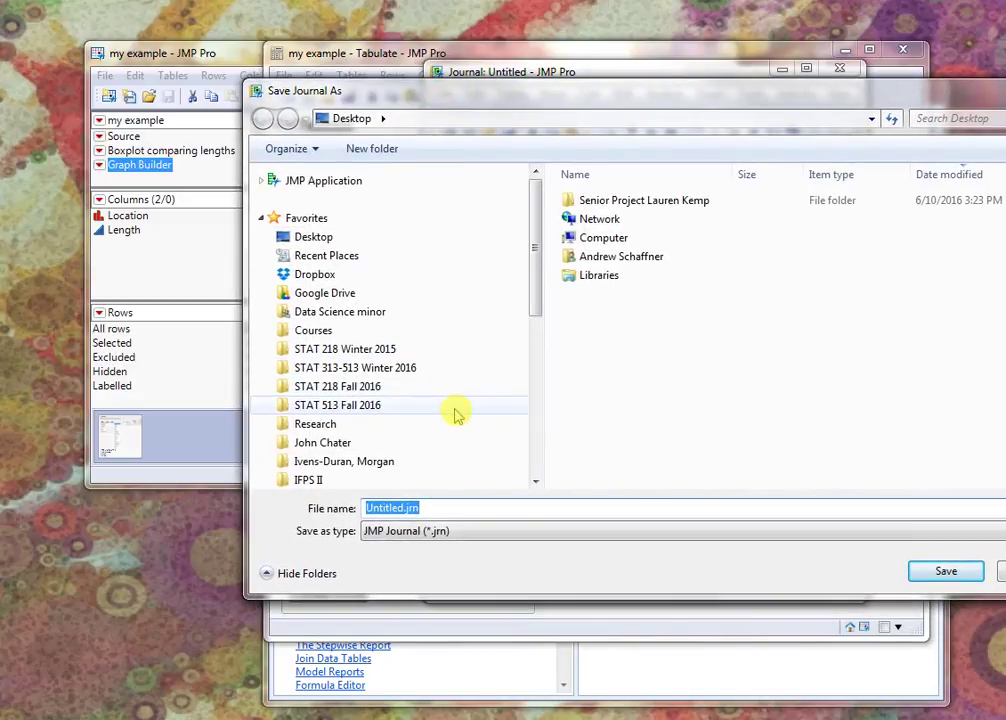
{"action": "type", "text": "my example"}
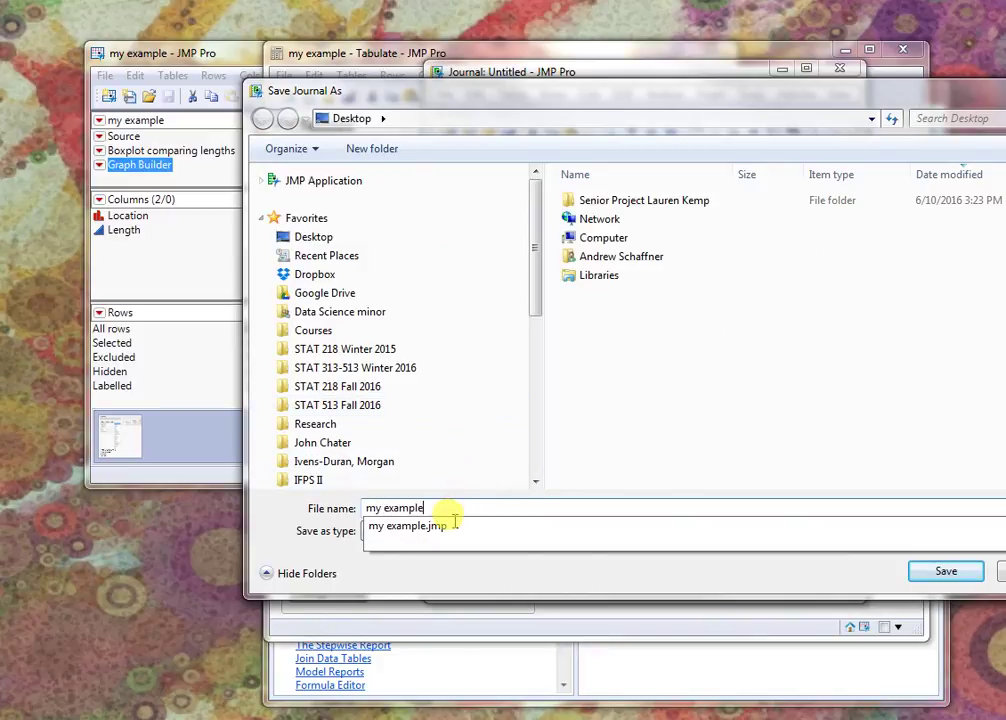
{"action": "left_click", "coordinate": [467, 577]}
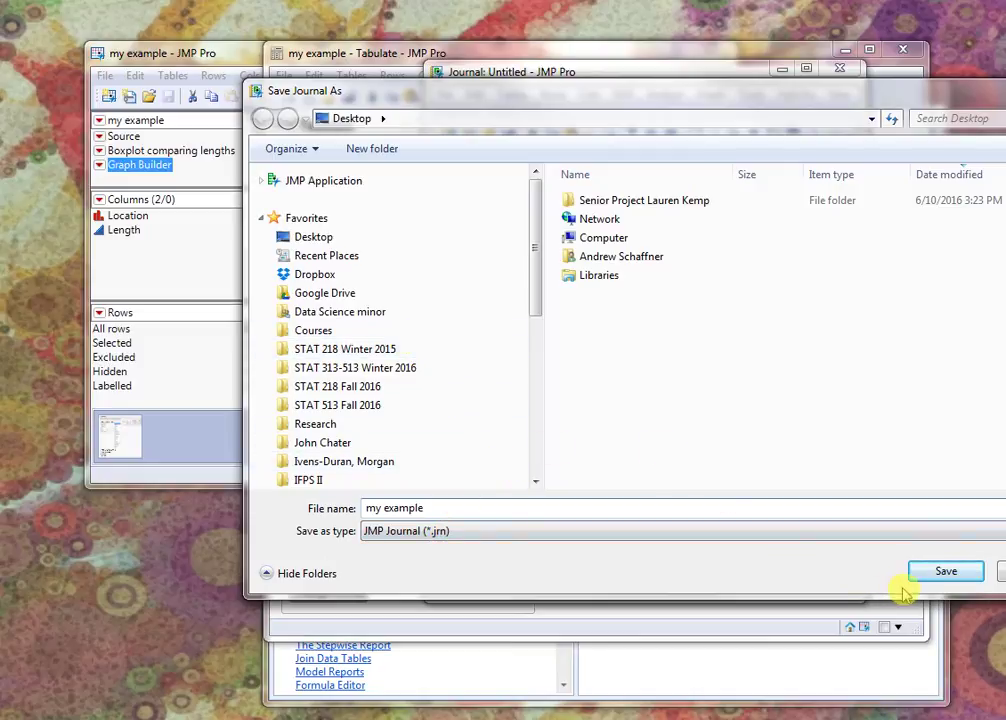
{"action": "left_click", "coordinate": [938, 573]}
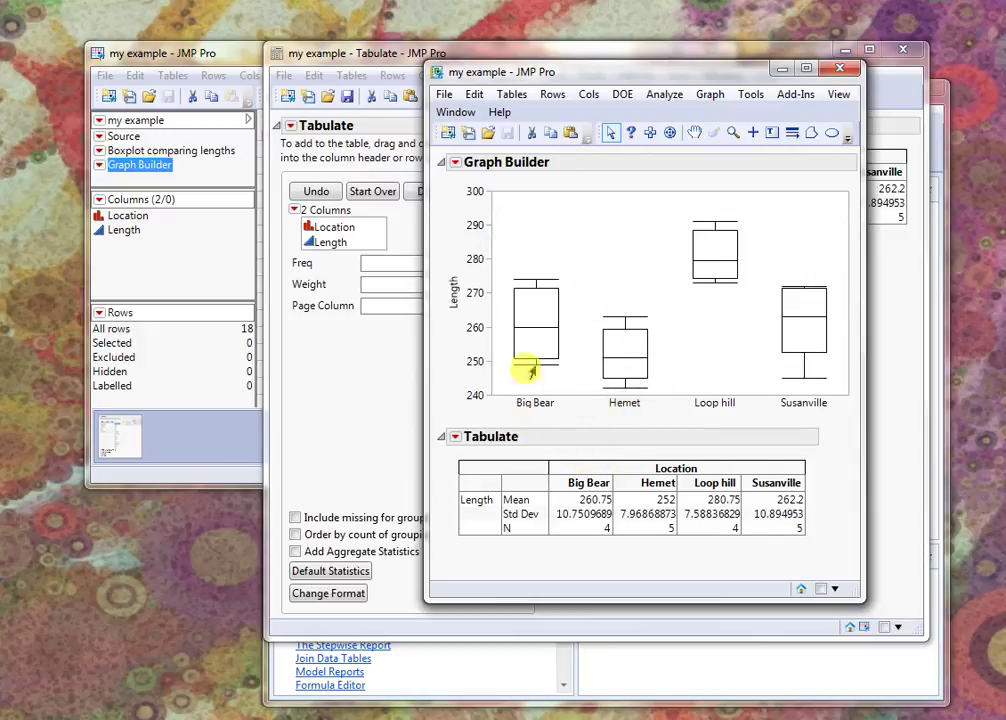
- Rerun the journal's Tabulate report in a new window and position that window
{"action": "left_click", "coordinate": [456, 440]}
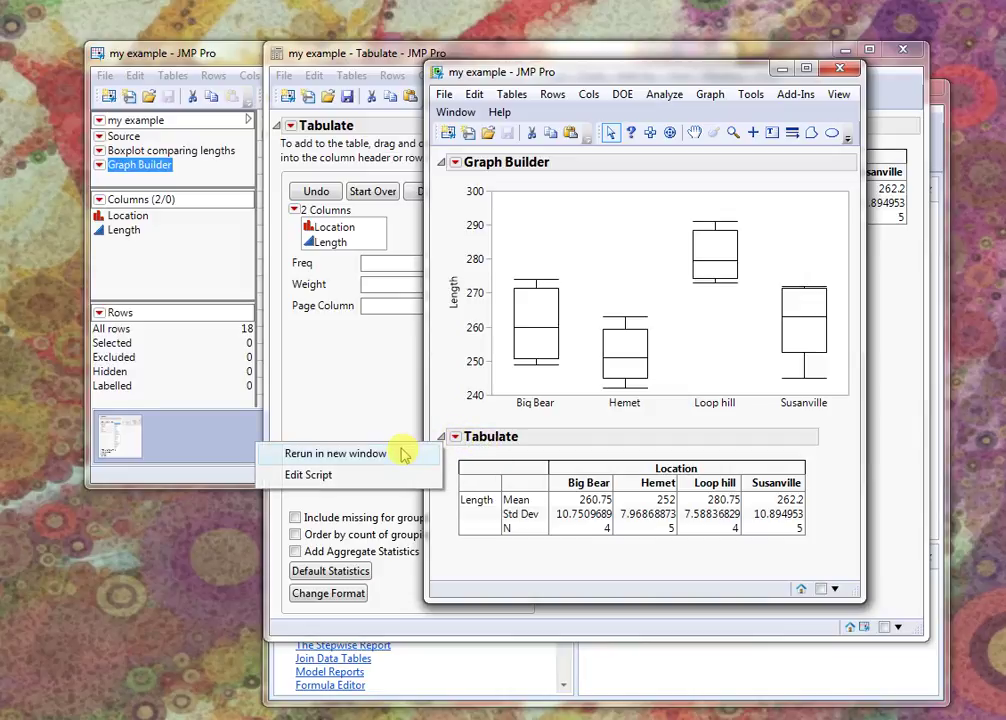
{"action": "left_click", "coordinate": [403, 458]}
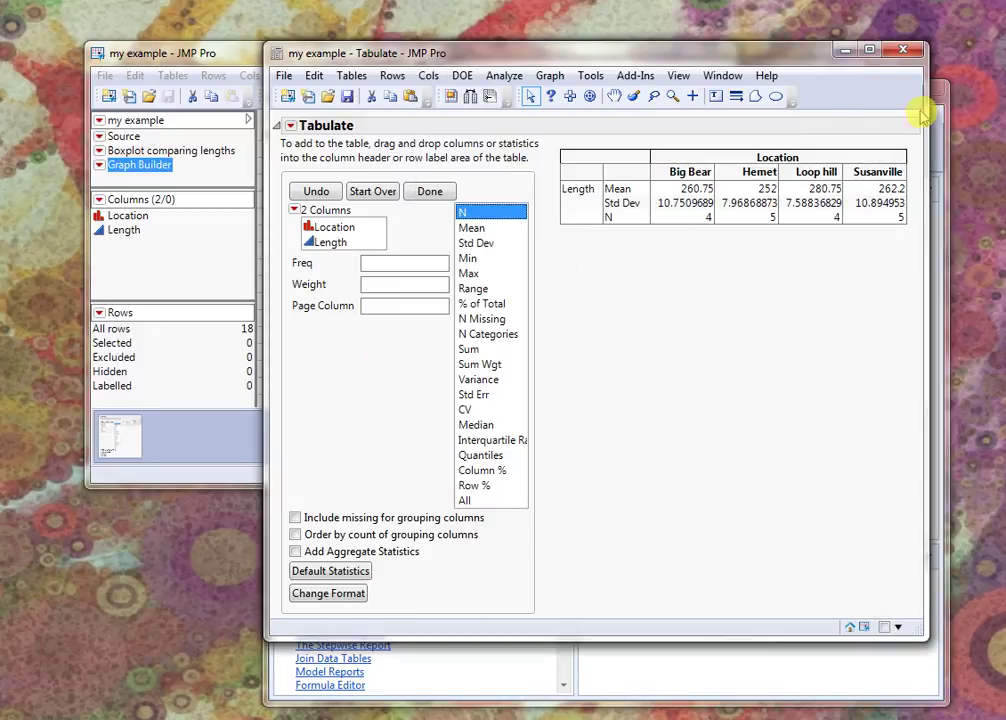
{"action": "left_click", "coordinate": [906, 46]}
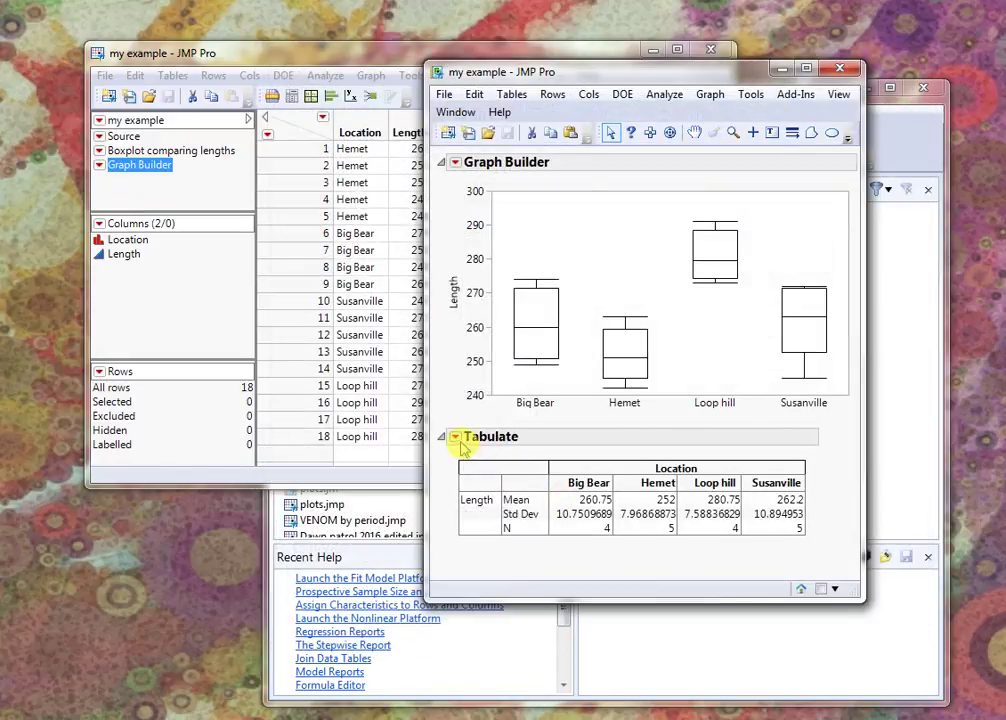
{"action": "left_click", "coordinate": [456, 439]}
{"action": "left_click", "coordinate": [408, 456]}
{"action": "left_click_drag", "start_coordinate": [198, 101], "coordinate": [505, 68]}
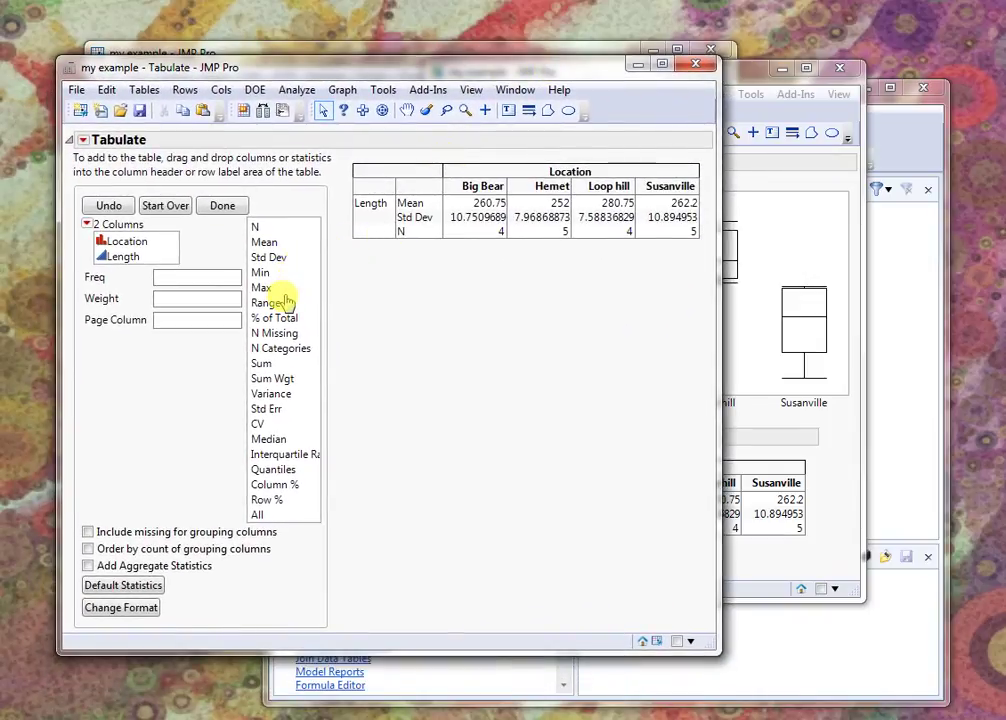
- Add Min, Max and Median as row statistics in the Tabulate table
{"action": "left_click_drag", "start_coordinate": [272, 272], "coordinate": [428, 206]}
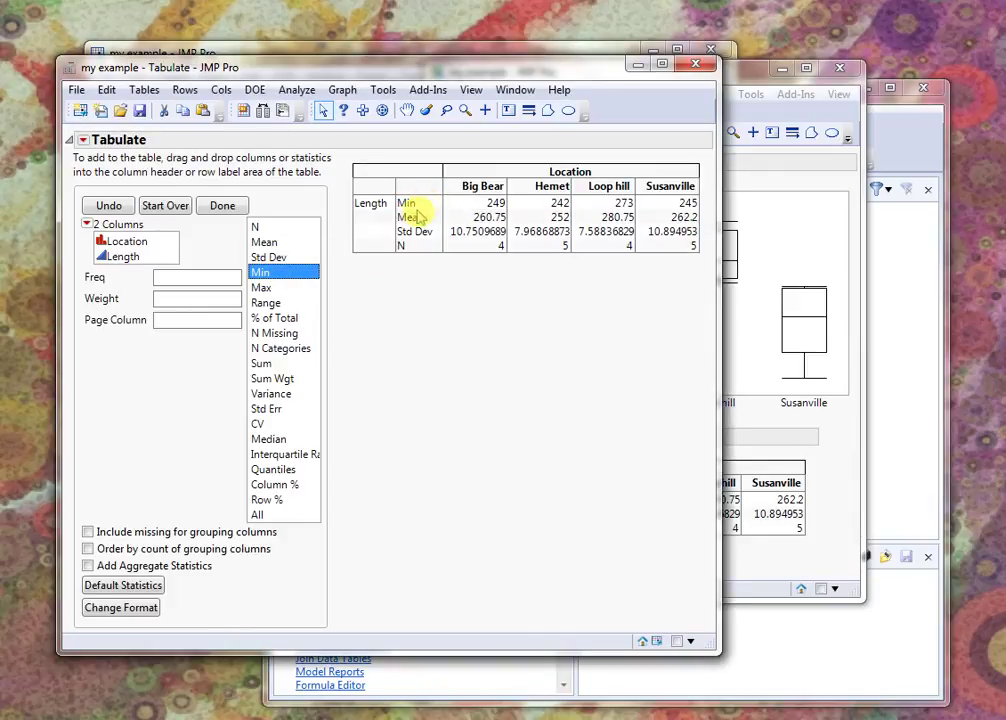
{"action": "left_click", "coordinate": [293, 289]}
{"action": "left_click_drag", "start_coordinate": [300, 288], "coordinate": [410, 225]}
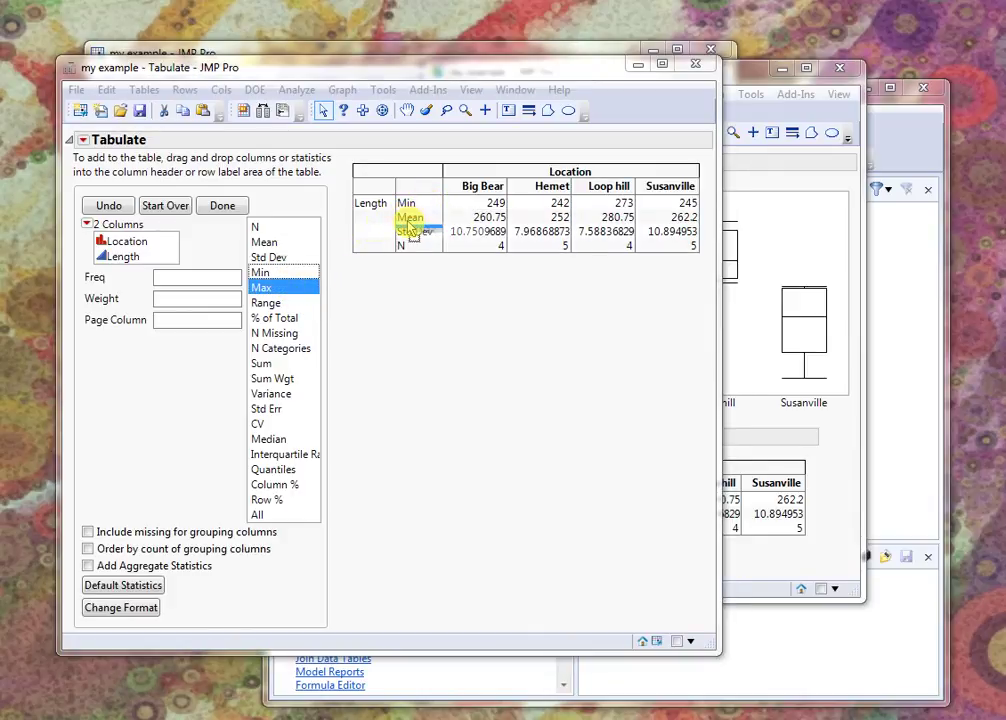
{"action": "left_click_drag", "start_coordinate": [412, 230], "coordinate": [412, 231]}
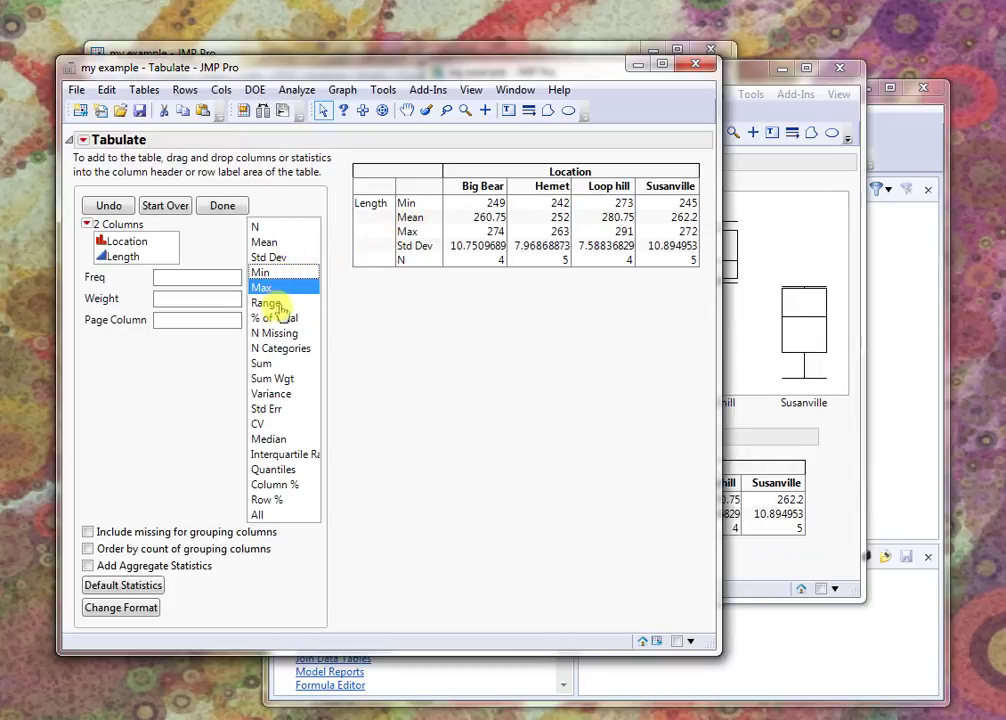
{"action": "left_click", "coordinate": [272, 439]}
{"action": "left_click_drag", "start_coordinate": [285, 439], "coordinate": [438, 230]}
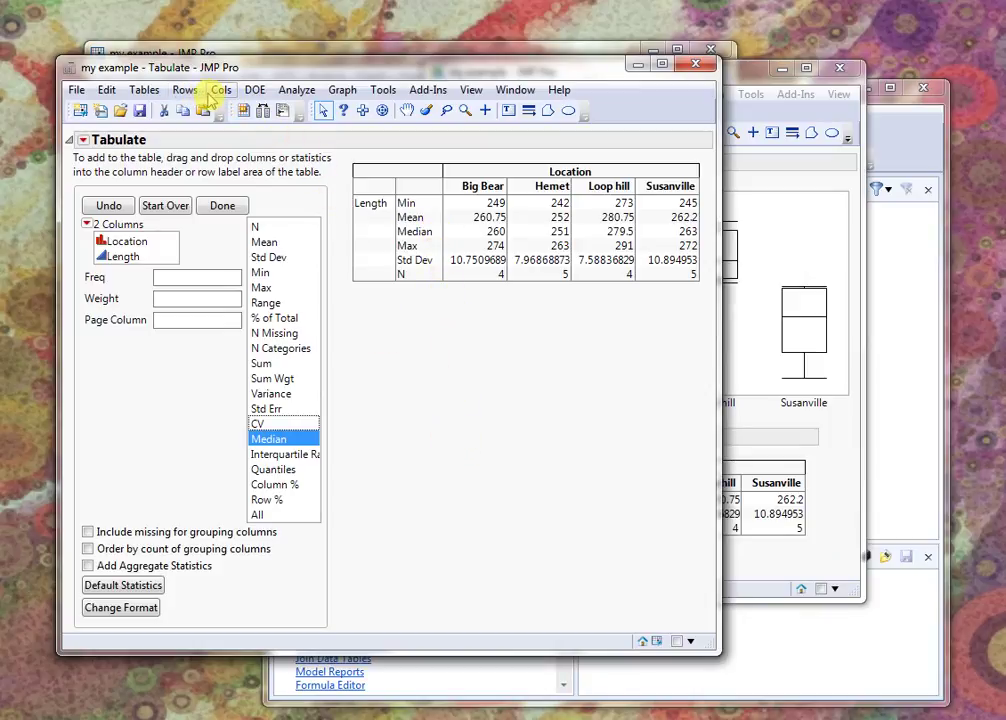
- Append the expanded six-statistic Tabulate report to the journal with Edit > Journal
{"action": "left_click", "coordinate": [106, 89]}
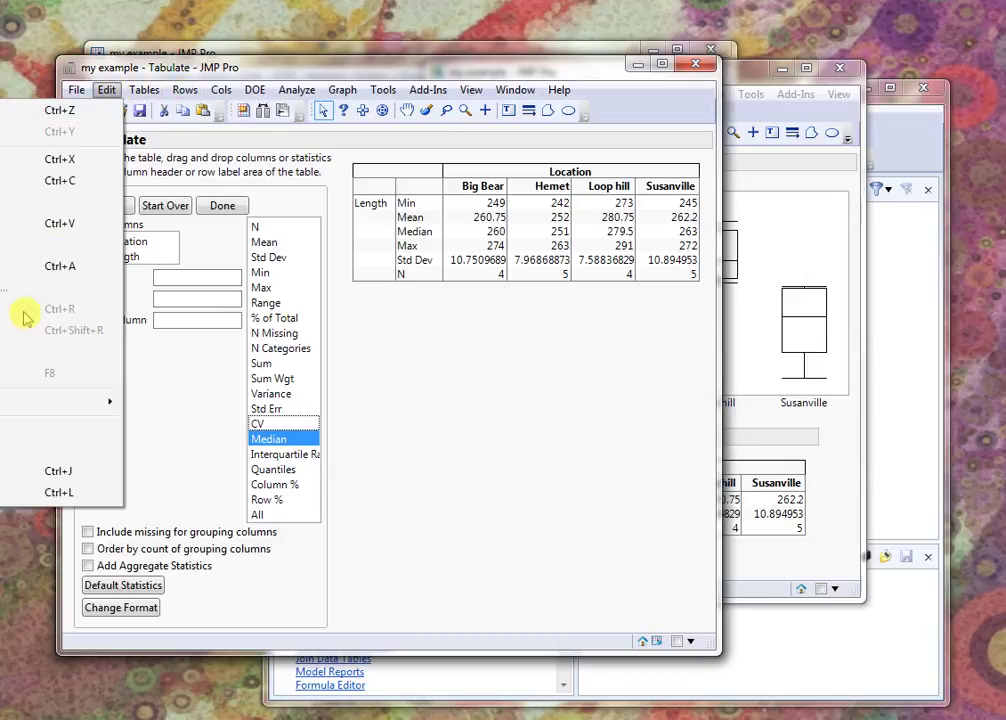
{"action": "left_click", "coordinate": [214, 67]}
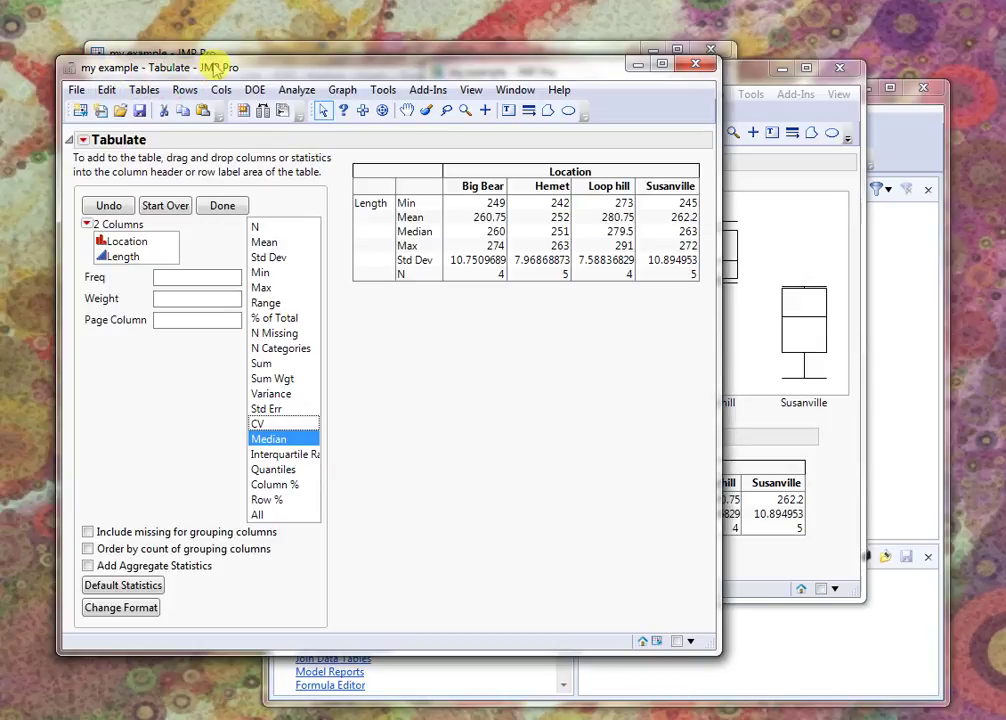
{"action": "left_click_drag", "start_coordinate": [214, 67], "coordinate": [417, 97]}
{"action": "left_click", "coordinate": [307, 120]}
{"action": "left_click", "coordinate": [226, 500]}
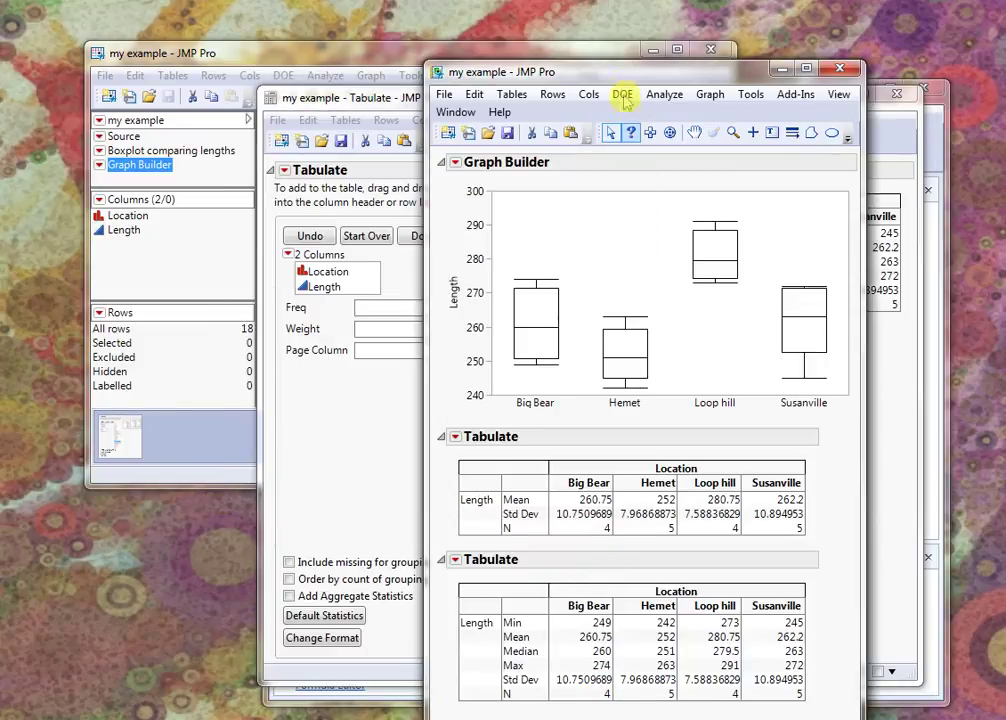
{"action": "left_click_drag", "start_coordinate": [500, 70], "coordinate": [378, 22]}
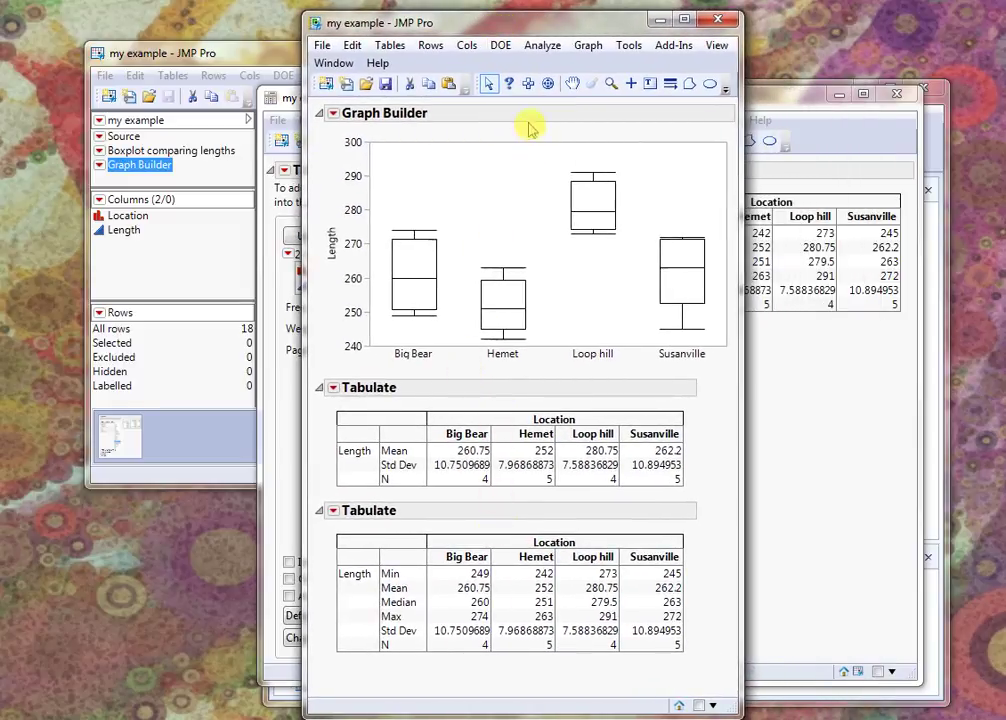
- Select the original three-statistic Tabulate block in the journal and delete it
{"action": "left_click", "coordinate": [528, 86]}
{"action": "left_click", "coordinate": [490, 394]}
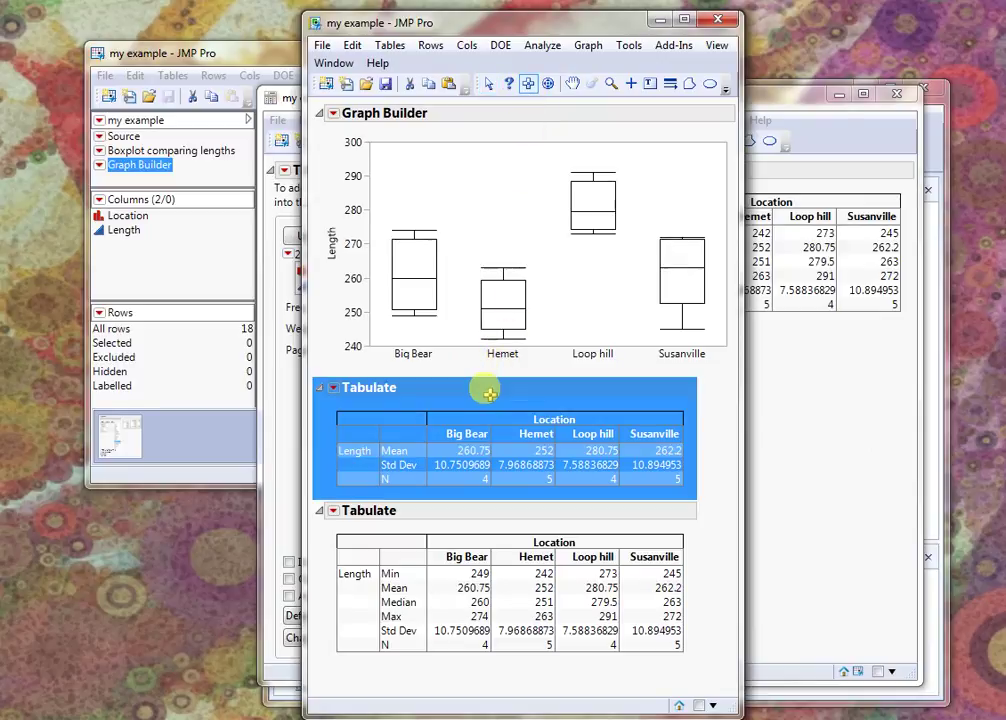
{"action": "key", "text": "Delete"}
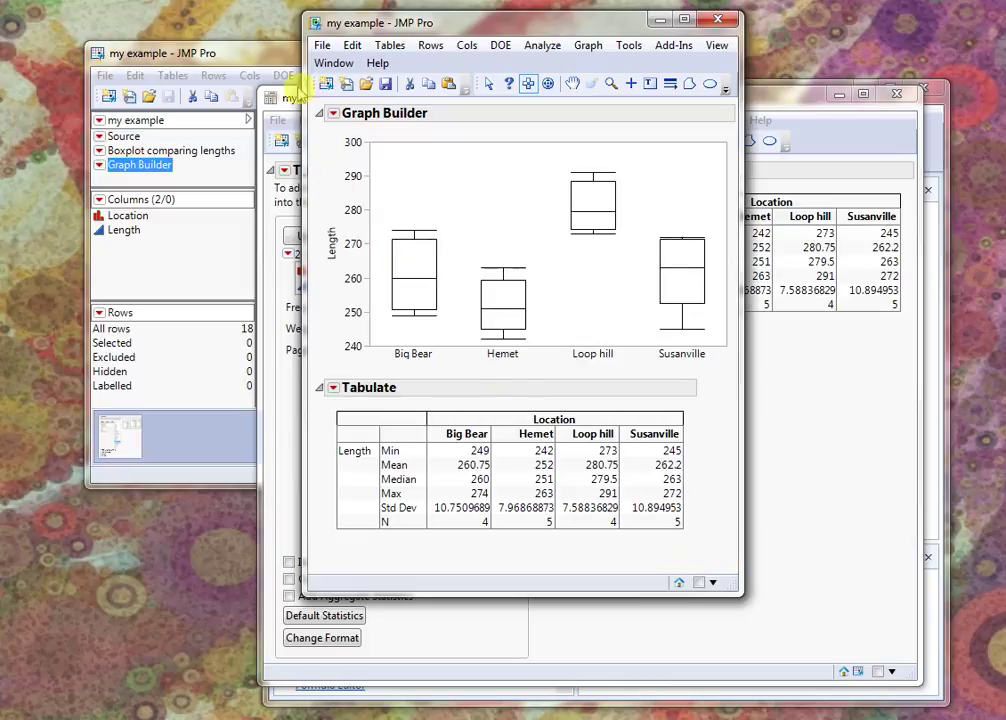
- Restore the normal pointer in the journal and rerun its Tabulate in a new window
{"action": "left_click", "coordinate": [205, 52]}
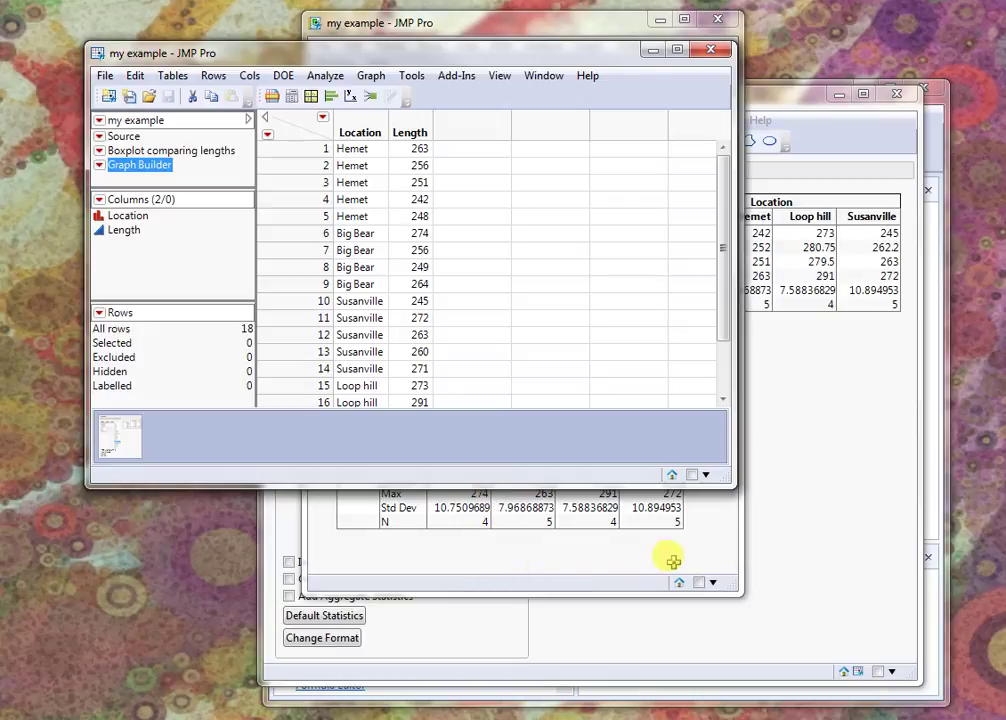
{"action": "left_click", "coordinate": [558, 588]}
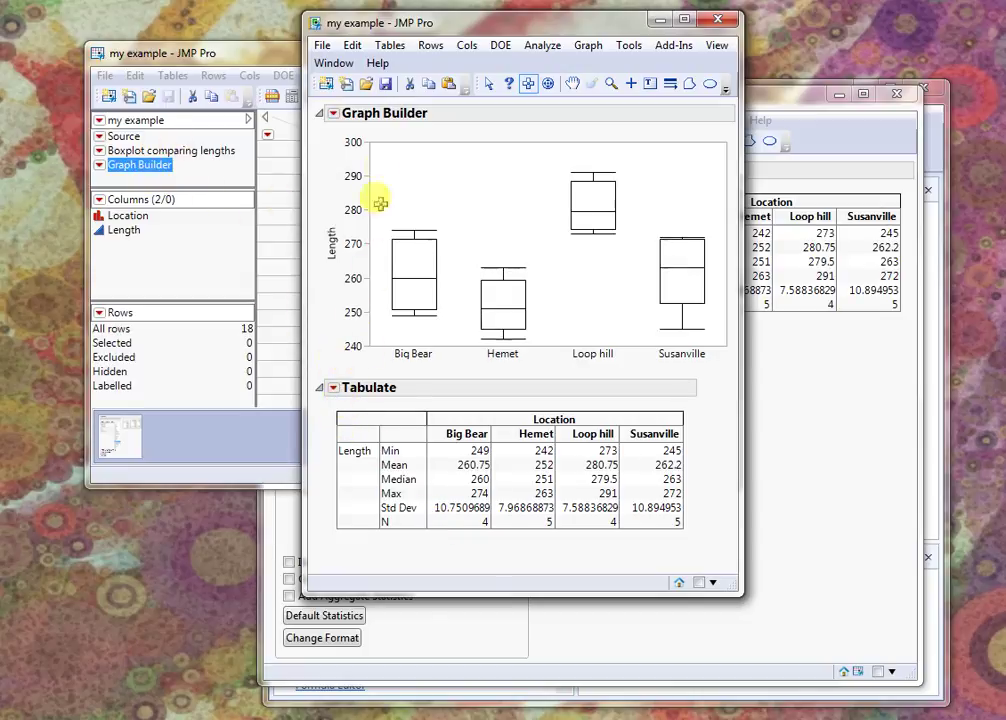
{"action": "left_click", "coordinate": [488, 85]}
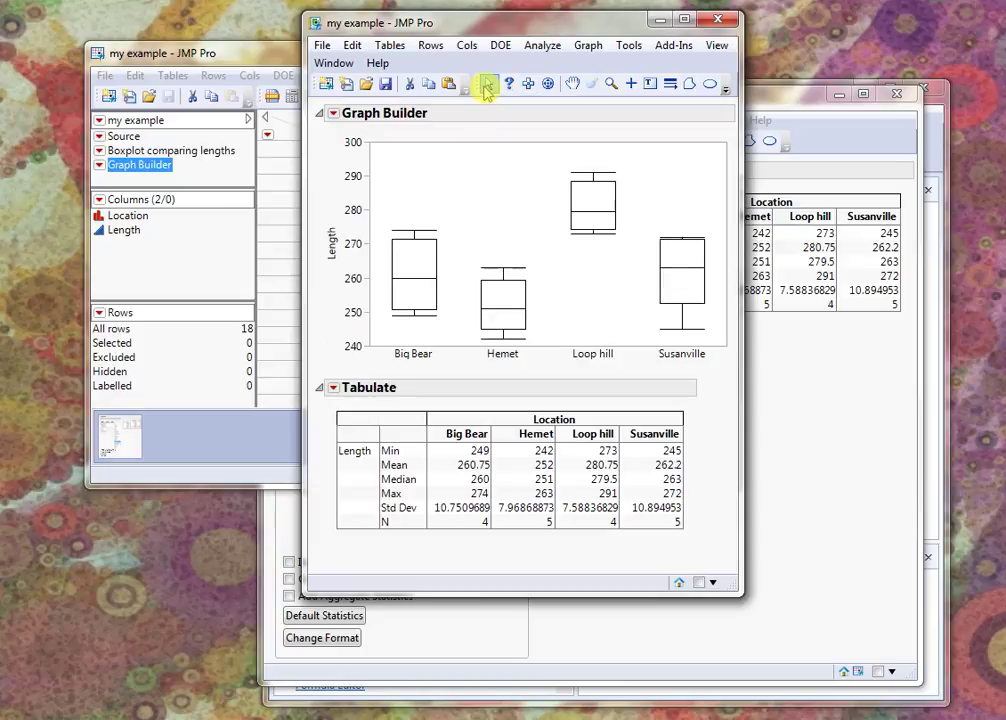
{"action": "right_click", "coordinate": [328, 394]}
{"action": "left_click", "coordinate": [288, 410]}
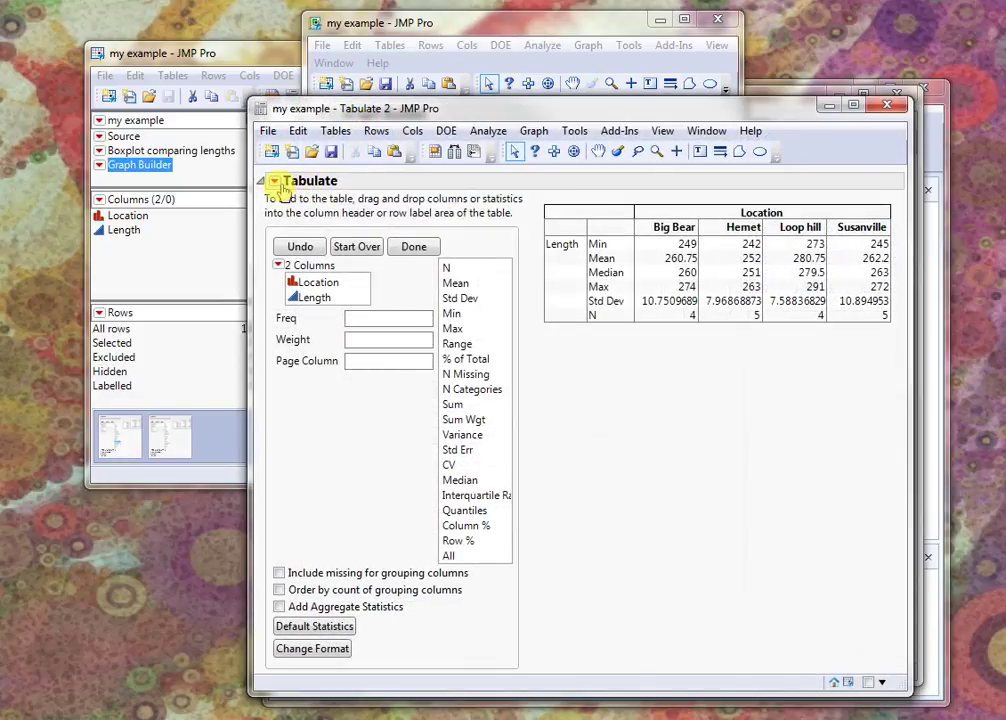
- Save the Tabulate script to the 'my example' data table, then close the Tabulate window
{"action": "left_click", "coordinate": [276, 183]}
{"action": "mouse_move", "coordinate": [205, 390]}
{"action": "left_click", "coordinate": [429, 108]}
{"action": "left_click_drag", "start_coordinate": [429, 108], "coordinate": [624, 33]}
{"action": "left_click", "coordinate": [467, 104]}
{"action": "mouse_move", "coordinate": [370, 312]}
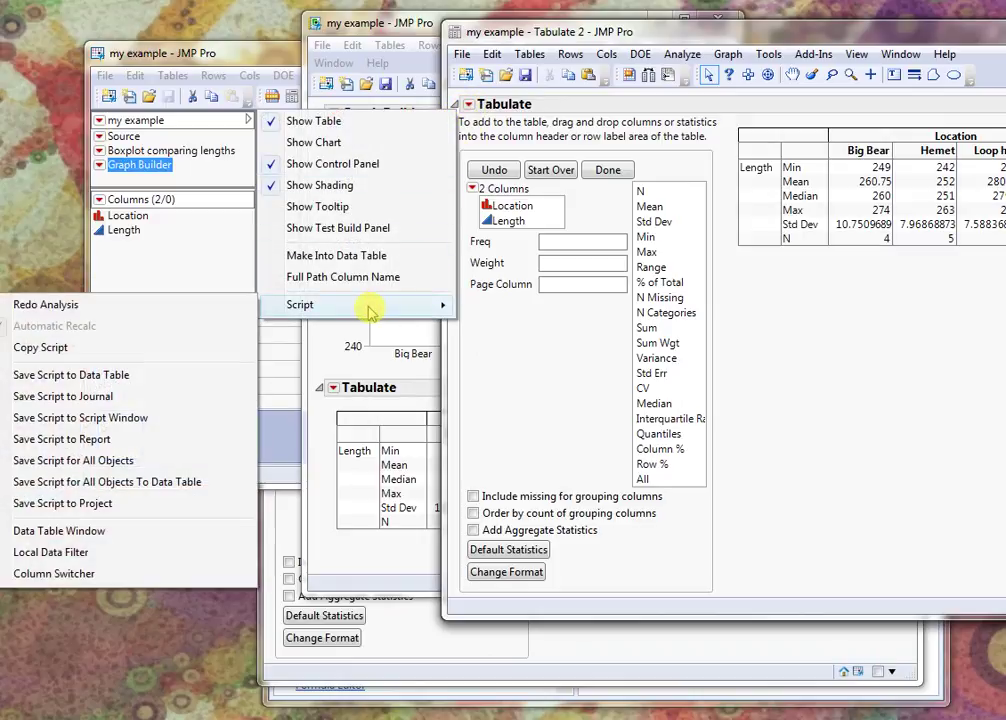
{"action": "left_click", "coordinate": [190, 376]}
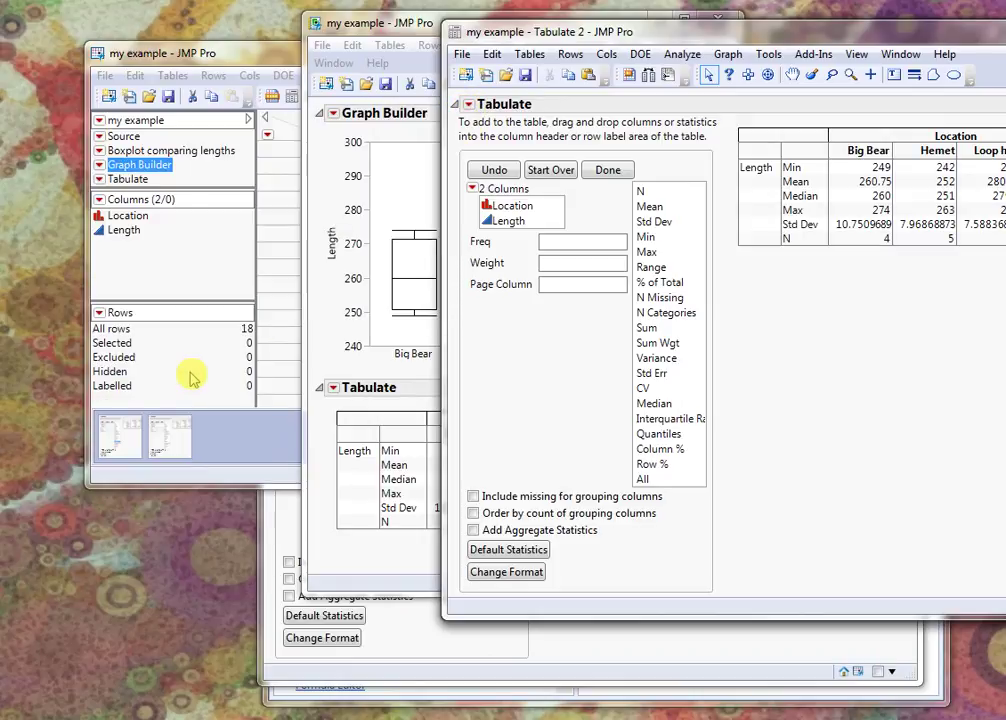
{"action": "left_click", "coordinate": [1000, 32]}
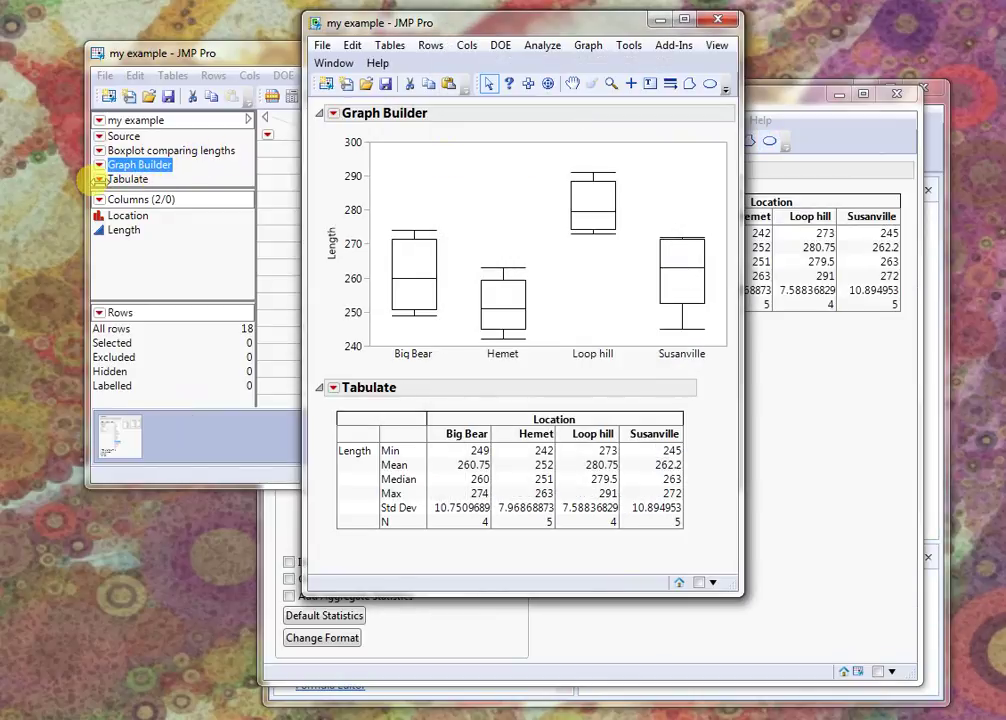
- Run the saved Tabulate script from the data table to reopen the six-statistic summary
{"action": "left_click", "coordinate": [100, 180]}
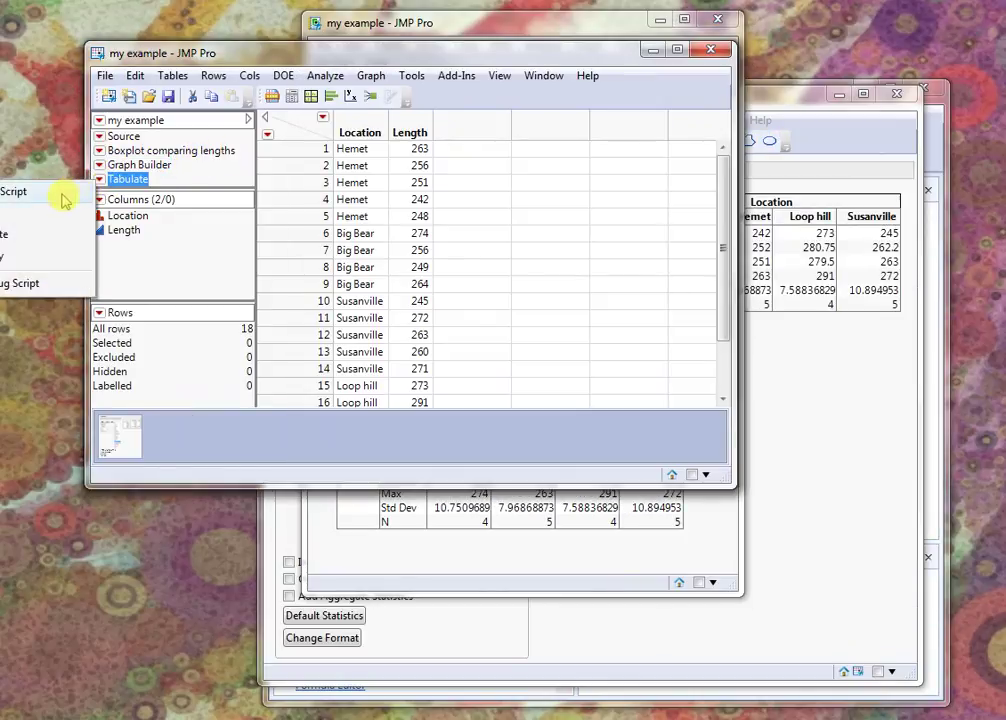
{"action": "left_click", "coordinate": [72, 197]}
{"action": "left_click_drag", "start_coordinate": [125, 118], "coordinate": [471, 153]}
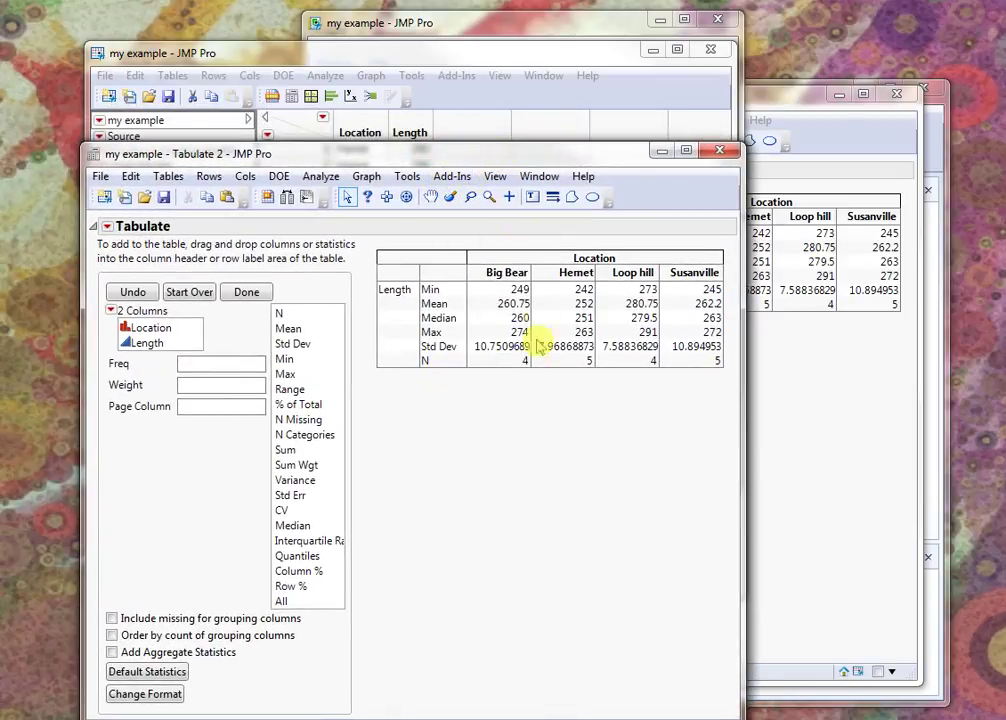
{"action": "left_click", "coordinate": [538, 31]}
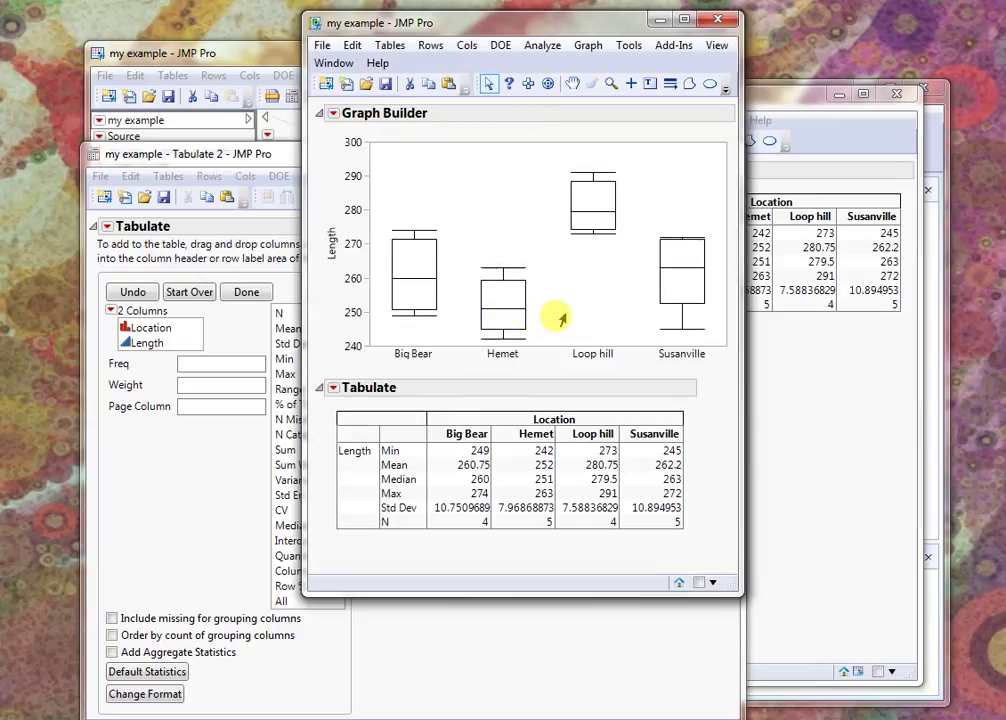